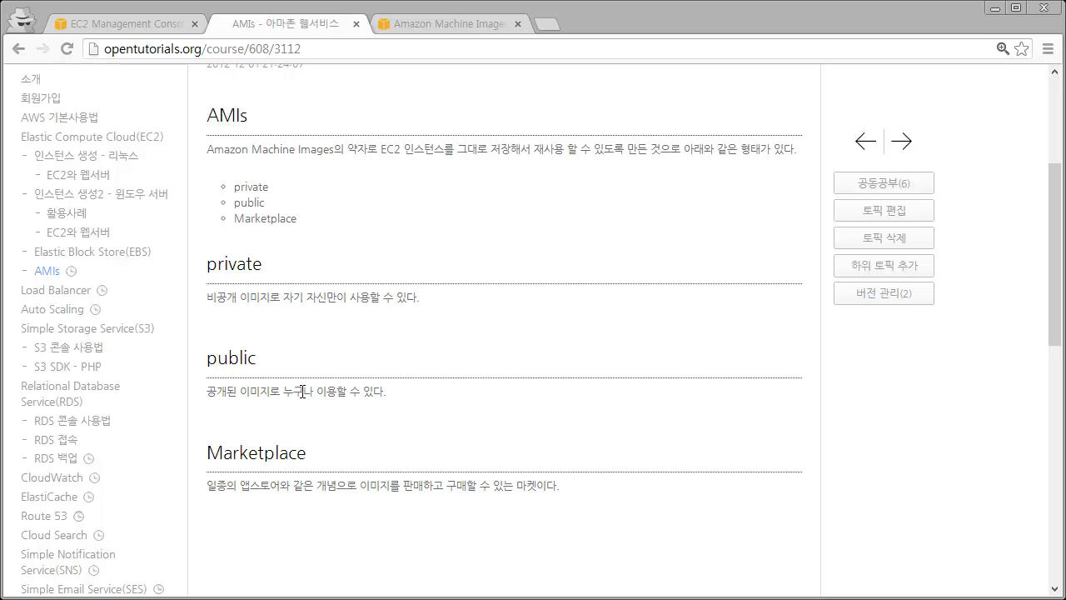
# - Switch to the EC2 Management Console and start a quick-launch instance with the 64-bit Ubuntu Server 12.04.1 LTS configuration
pyautogui.scroll(1, 301, 390)
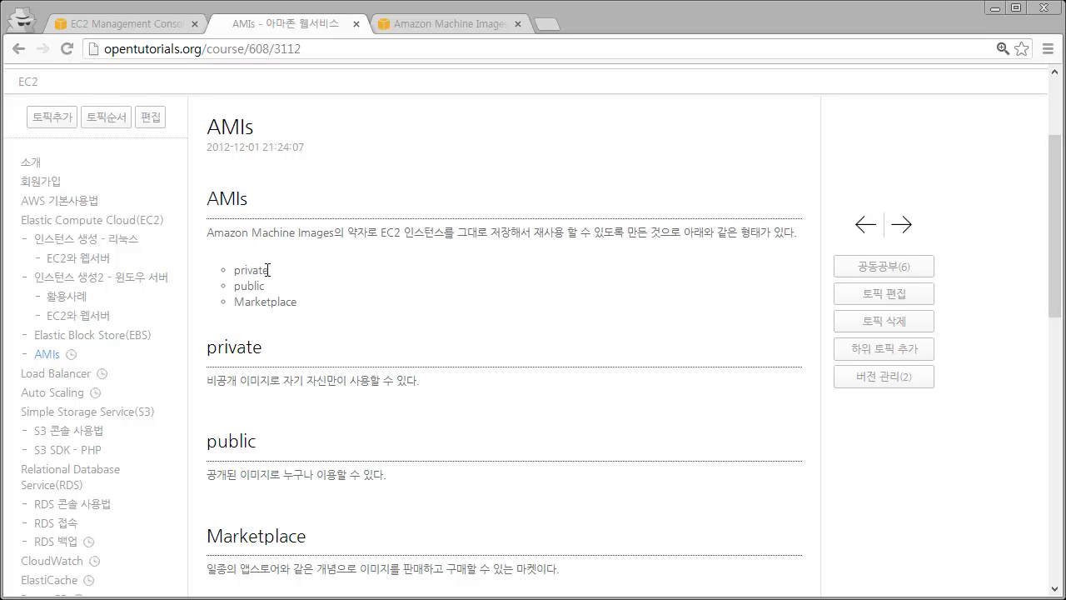
pyautogui.hotkey('ctrl', '1')
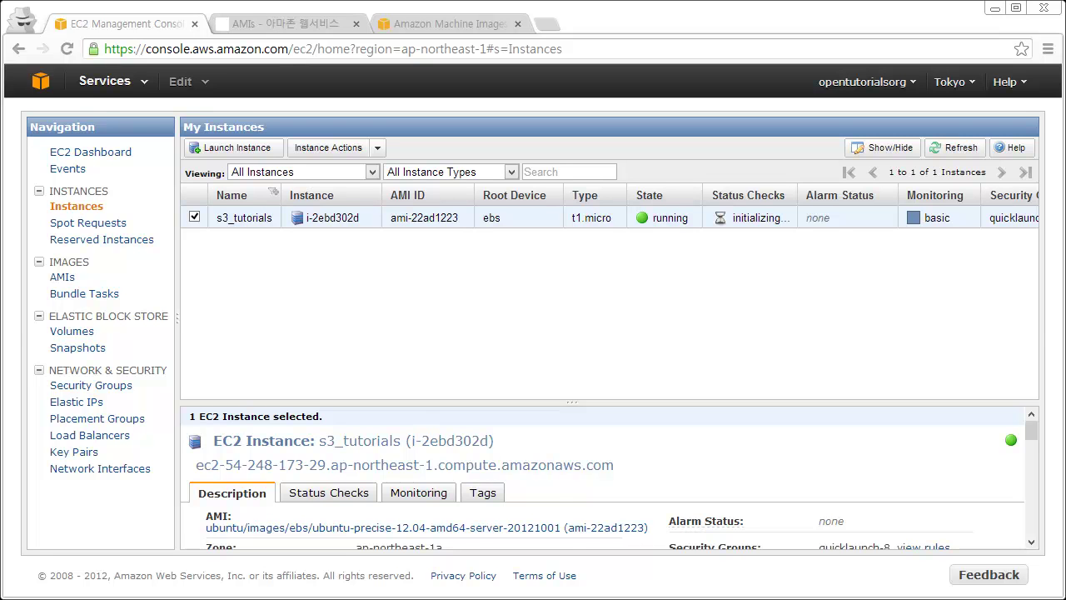
pyautogui.click(90, 91)
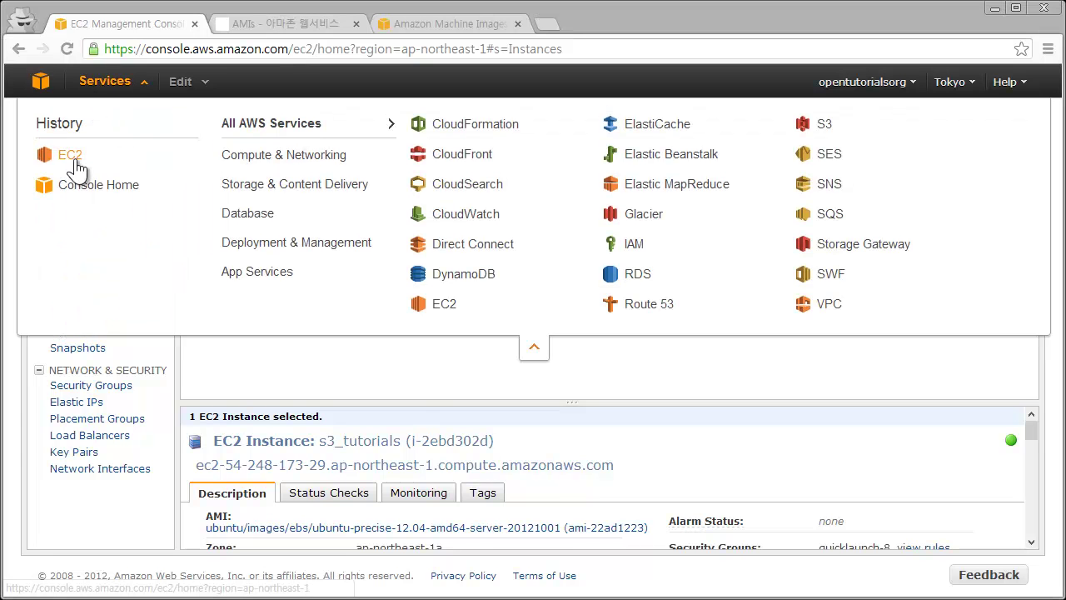
pyautogui.click(300, 351)
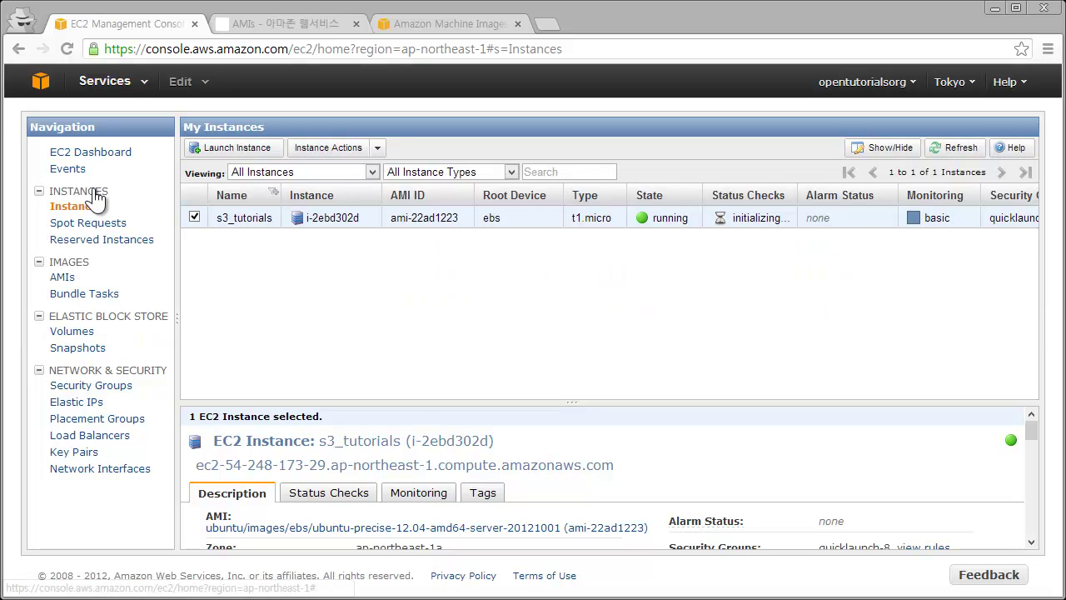
pyautogui.click(239, 154)
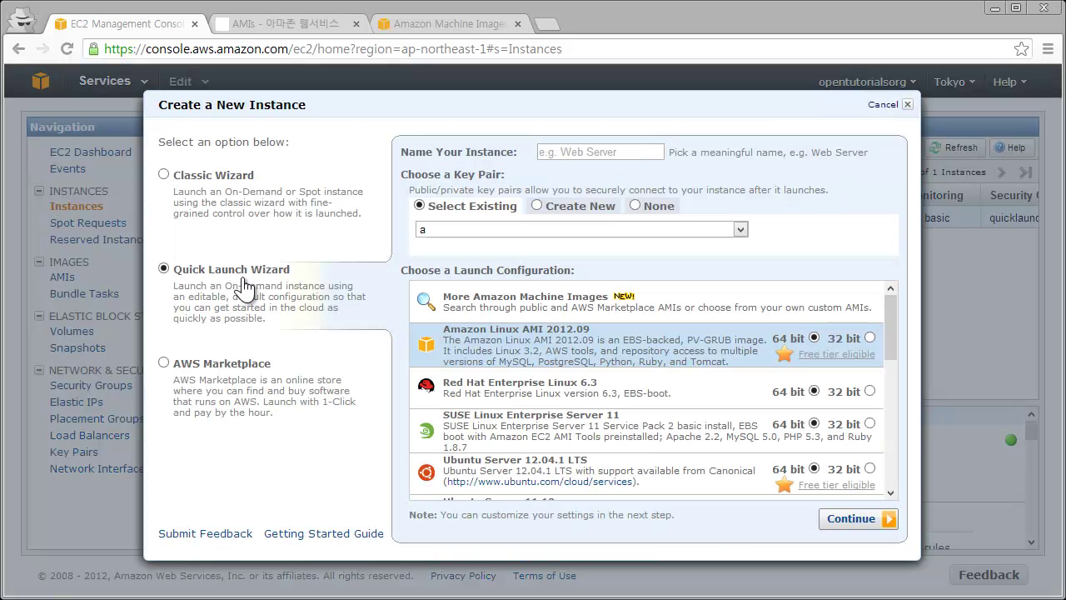
pyautogui.moveTo(891, 333); pyautogui.dragTo(890, 378)
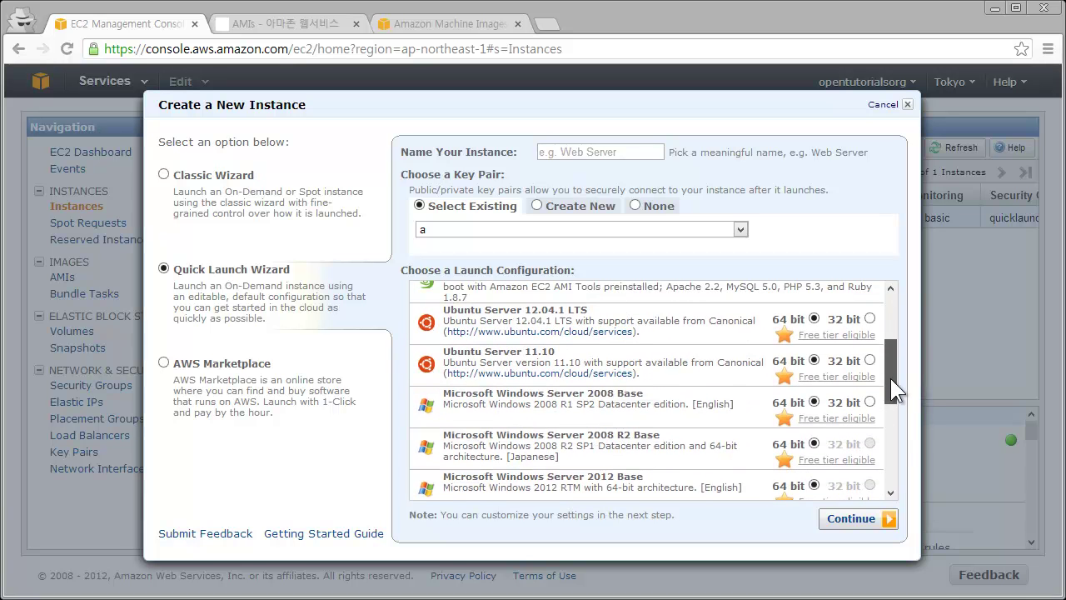
pyautogui.click(690, 340)
pyautogui.click(851, 518)
# - Name the instance AMIs, assign the existing key pair opentutorials_aws_key, and launch it
pyautogui.click(601, 153)
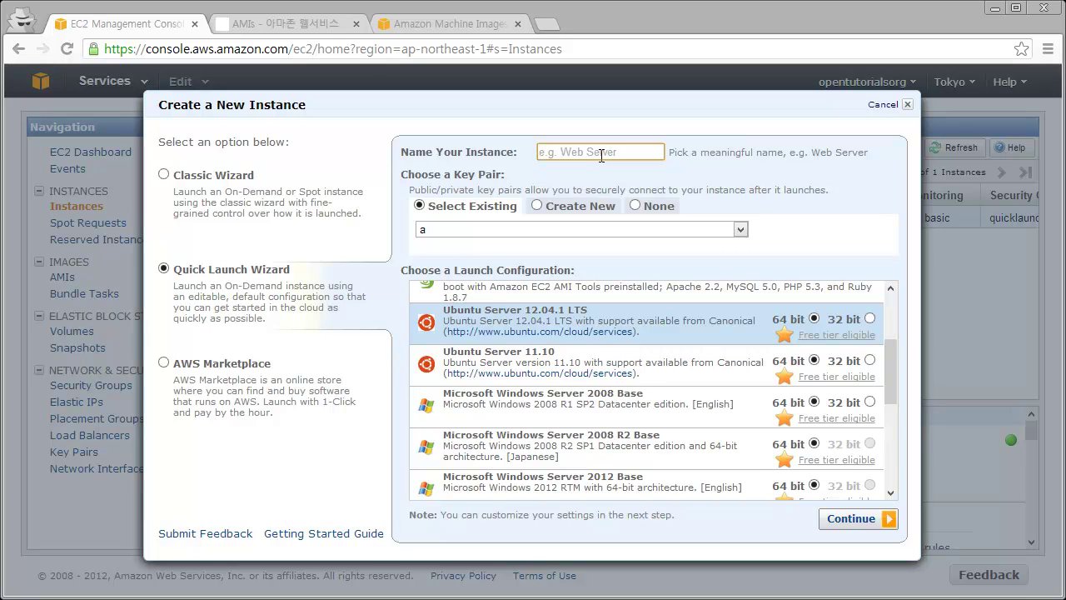
pyautogui.write('AMIs')
pyautogui.click(582, 230)
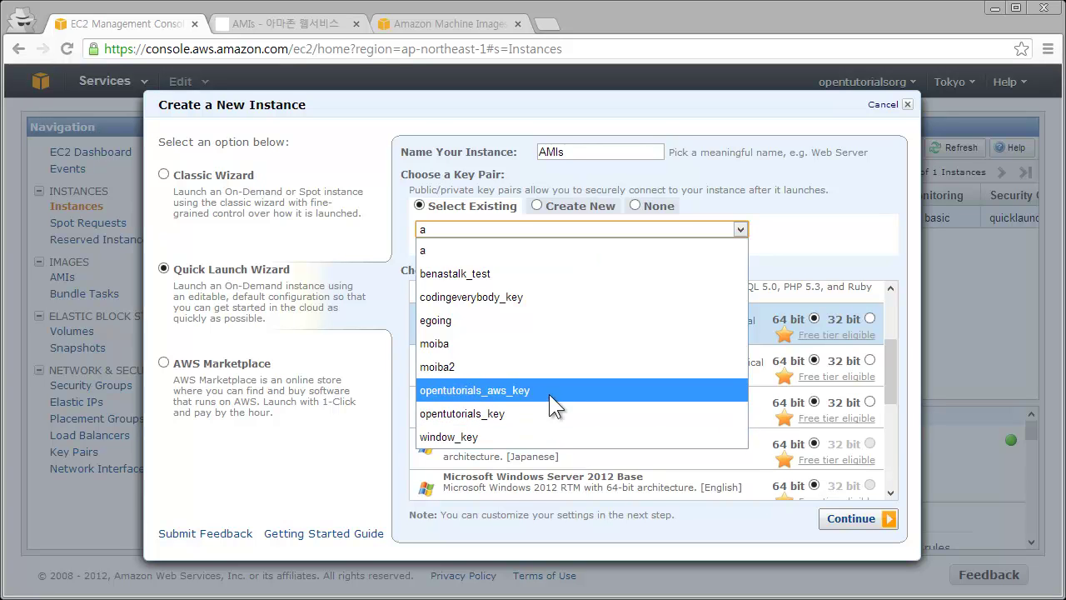
pyautogui.click(549, 394)
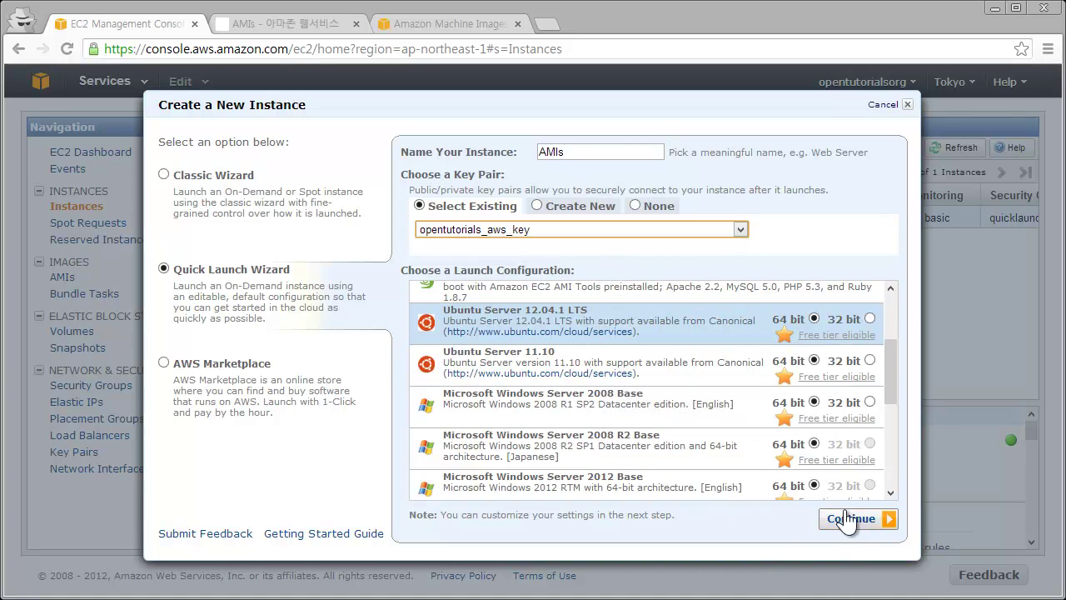
pyautogui.click(864, 526)
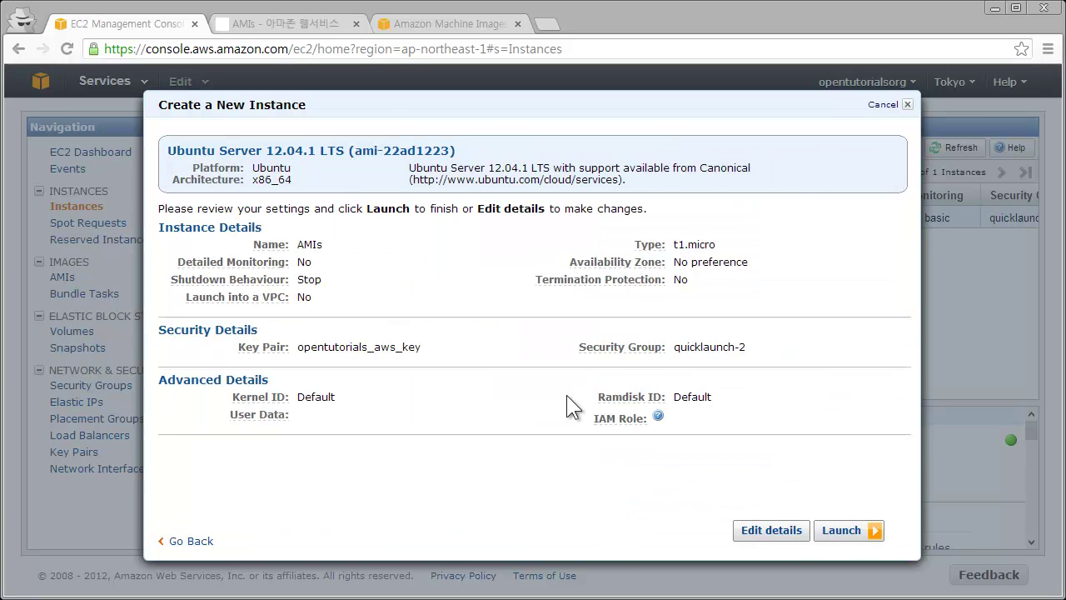
pyautogui.click(853, 535)
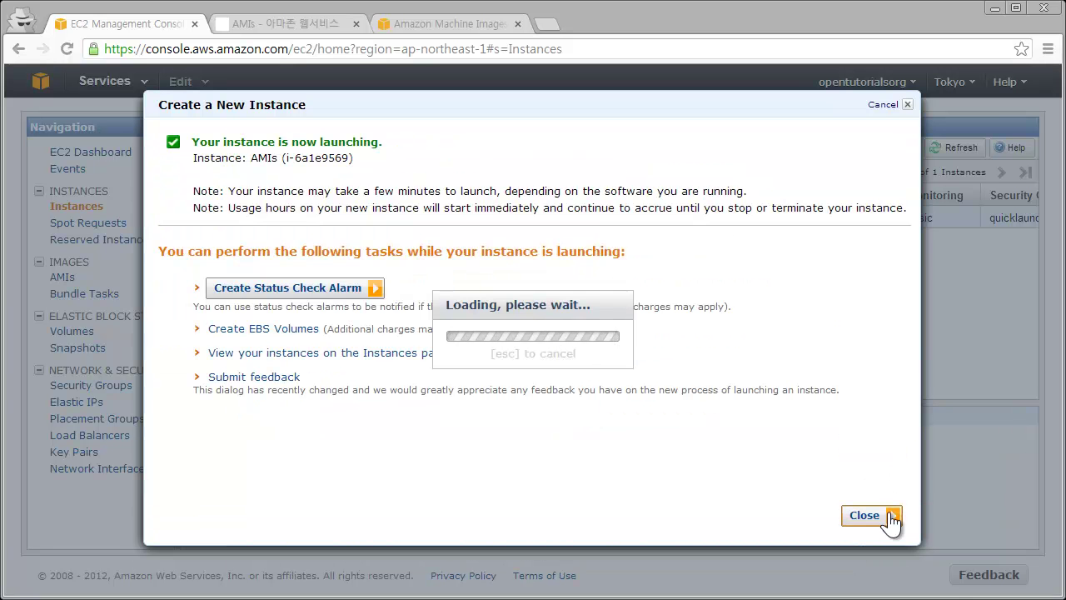
pyautogui.click(881, 516)
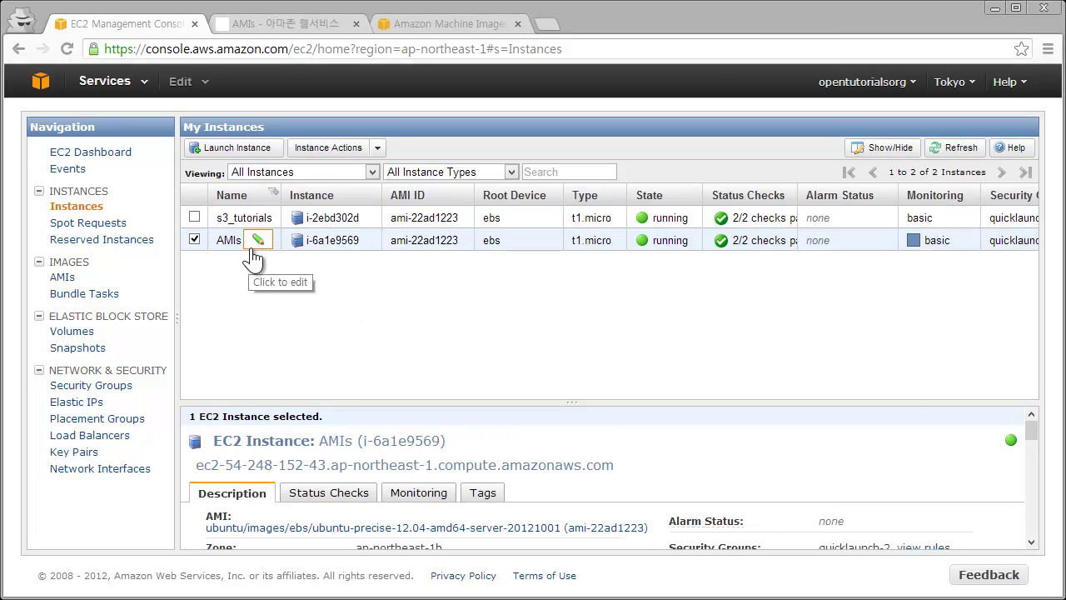
# - Connect to the AMIs instance through the browser's Java SSH client as ubuntu, using the private key C:\dev\key\opentutorials_aws_key.pem
pyautogui.rightClick(521, 241)
pyautogui.click(585, 195)
pyautogui.click(586, 195)
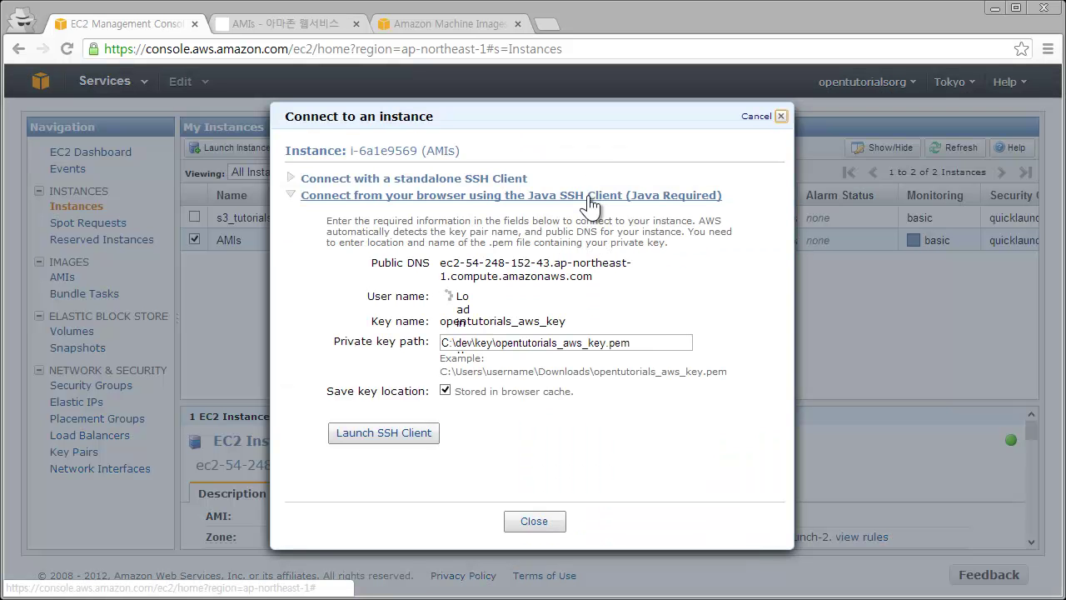
pyautogui.click(450, 297)
pyautogui.doubleClick(450, 298)
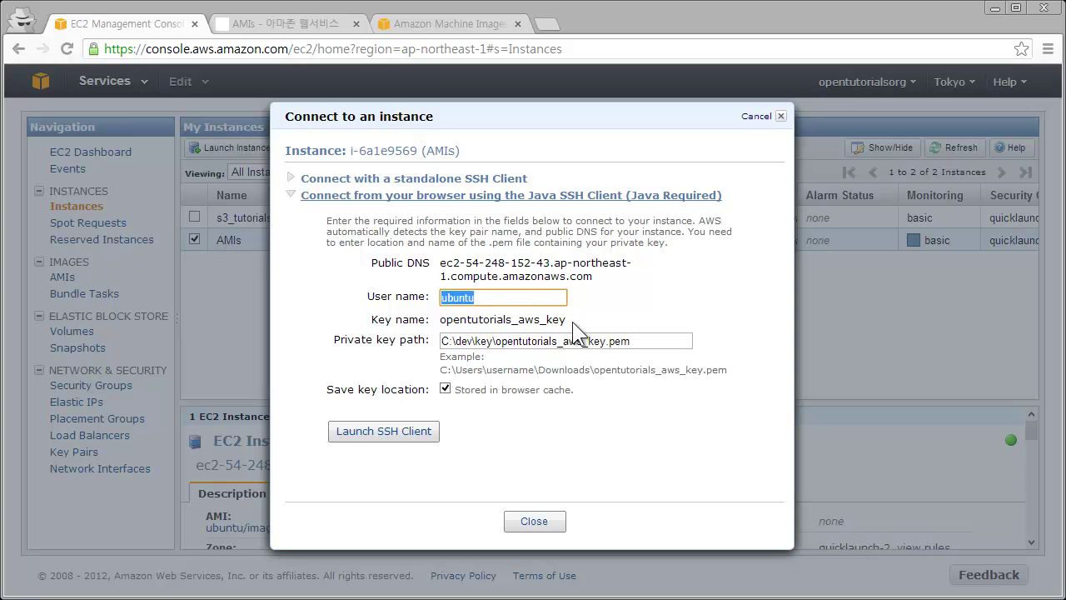
pyautogui.moveTo(687, 341); pyautogui.dragTo(410, 355)
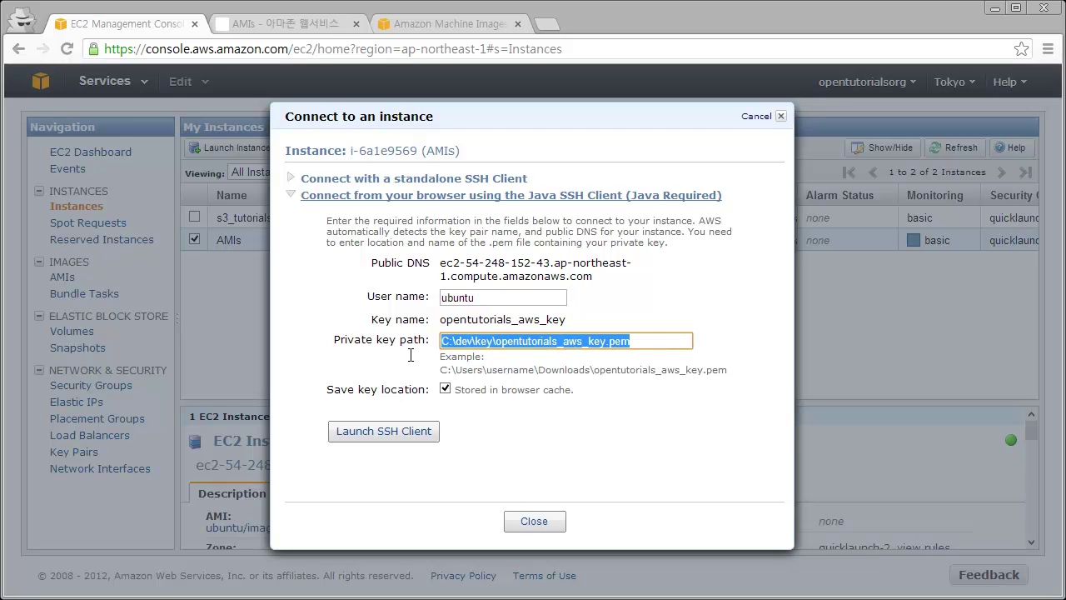
pyautogui.click(411, 437)
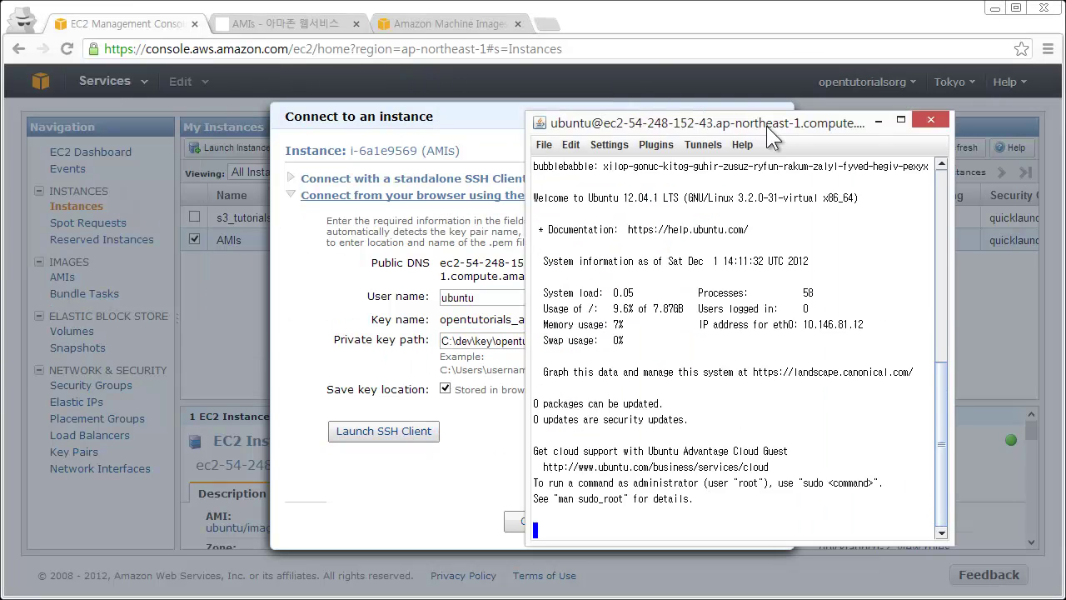
# - Install Apache on the instance with sudo apt-get install apache2, agreeing to the additional packages
pyautogui.moveTo(767, 126); pyautogui.dragTo(373, 99)
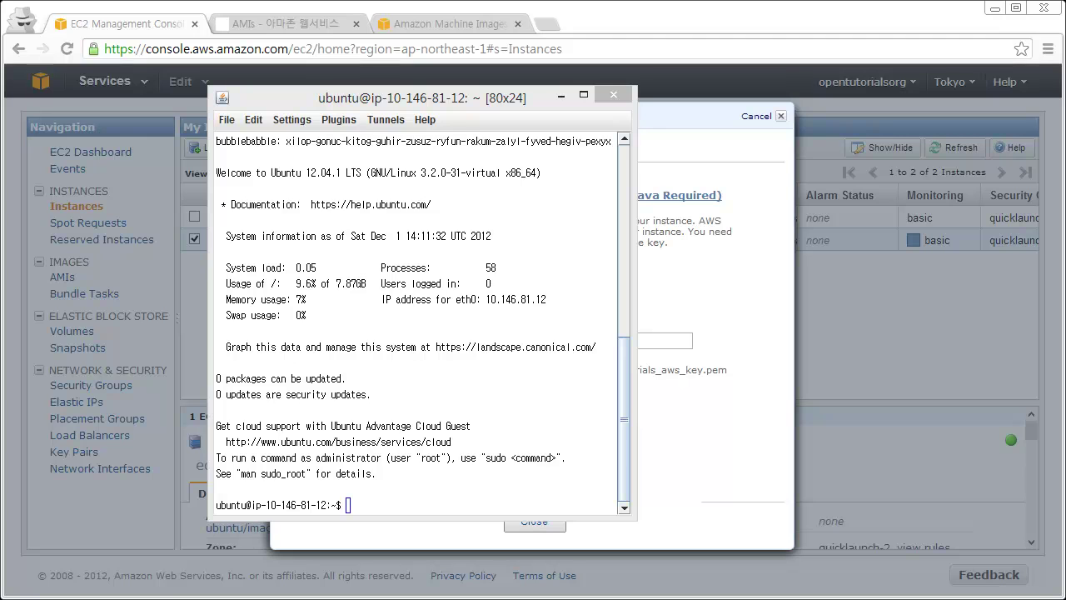
pyautogui.click(456, 435)
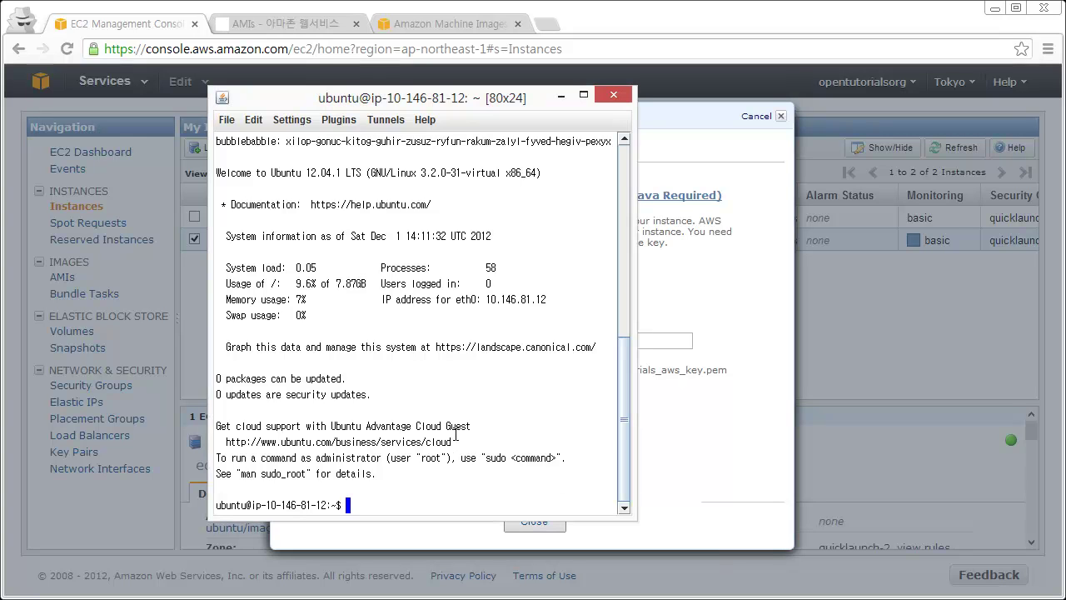
pyautogui.write('sudo apt-get install apache2')
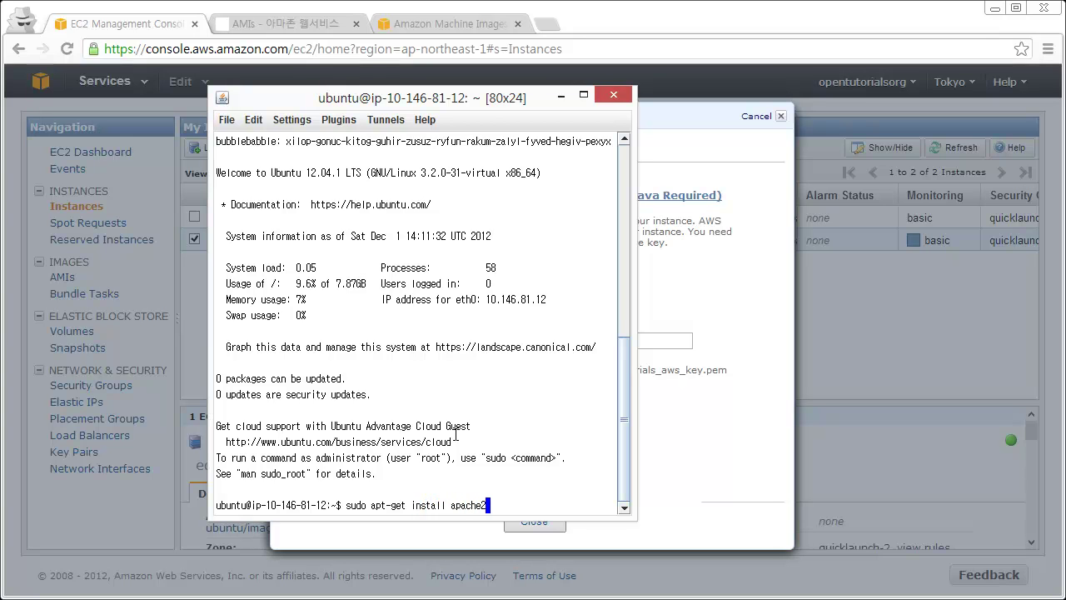
pyautogui.press('Return')
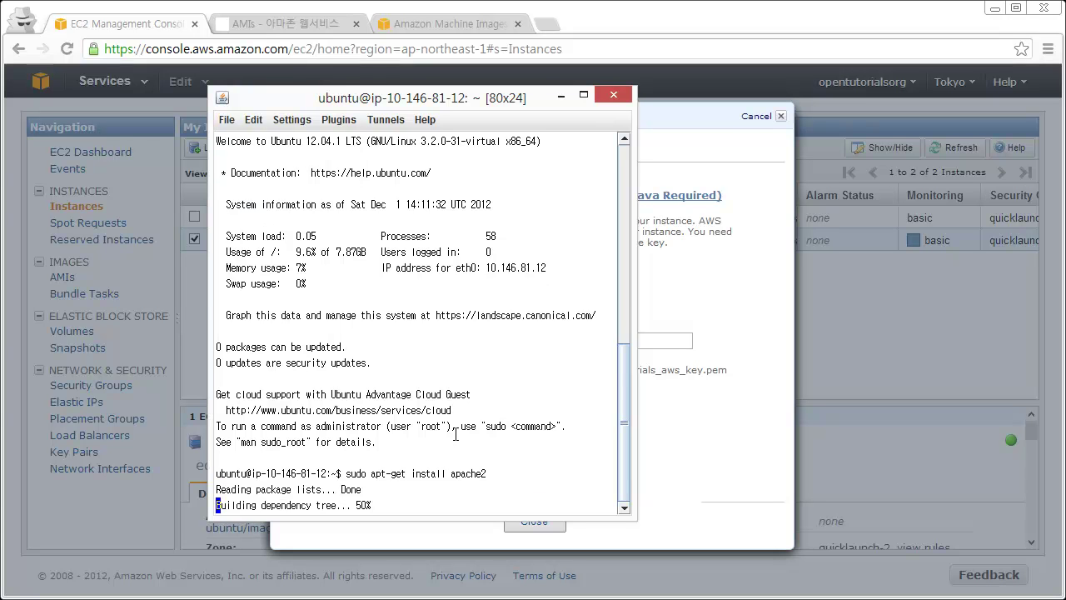
pyautogui.write('y')
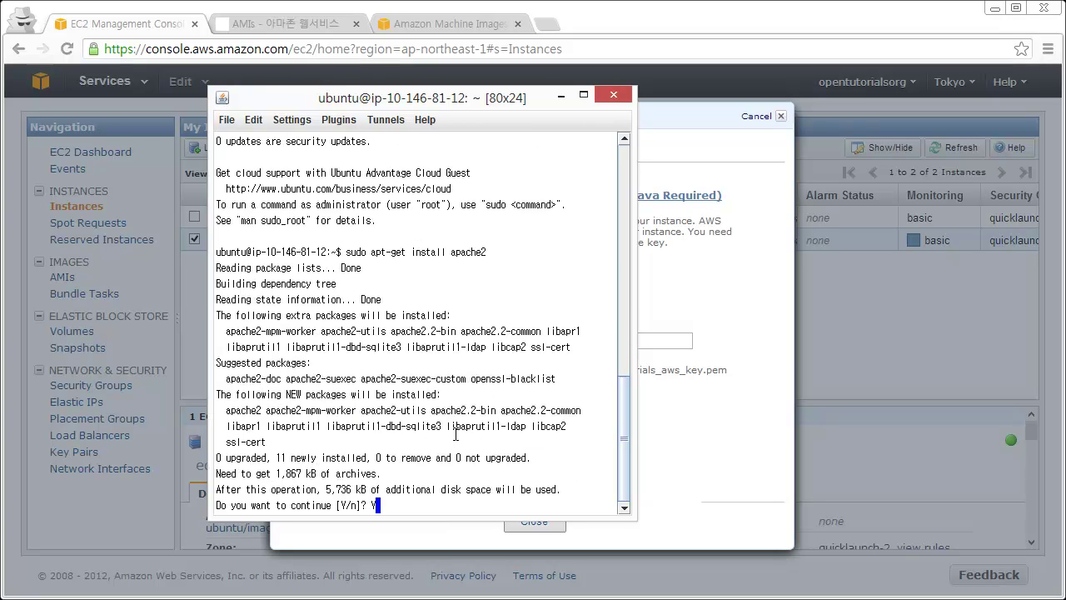
pyautogui.press('Return')
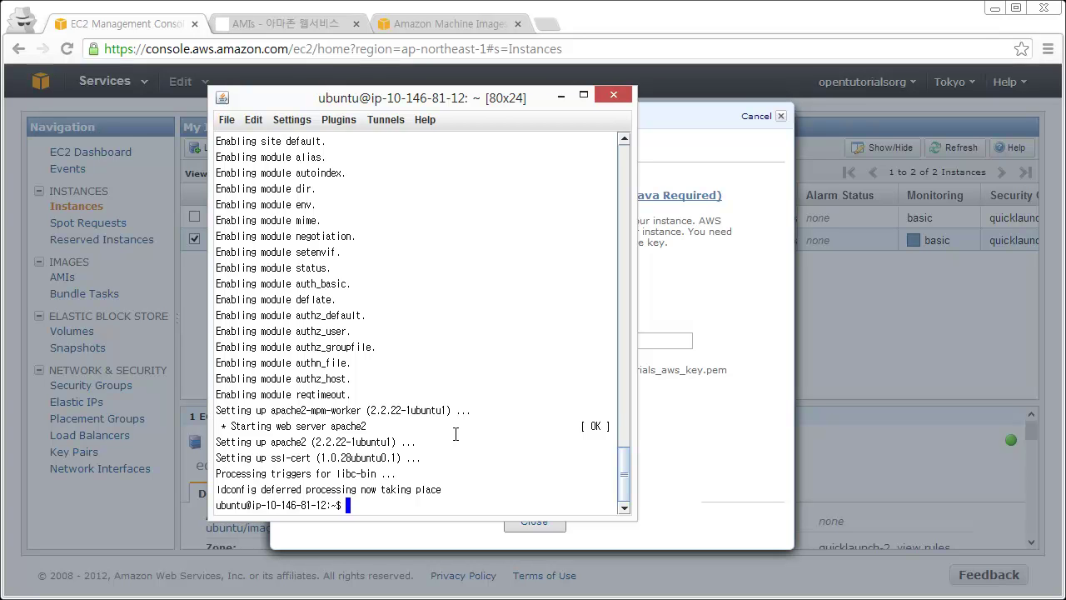
# - Change to the /var/www/ directory and list its contents with ls -al
pyautogui.write('cd /var/www/')
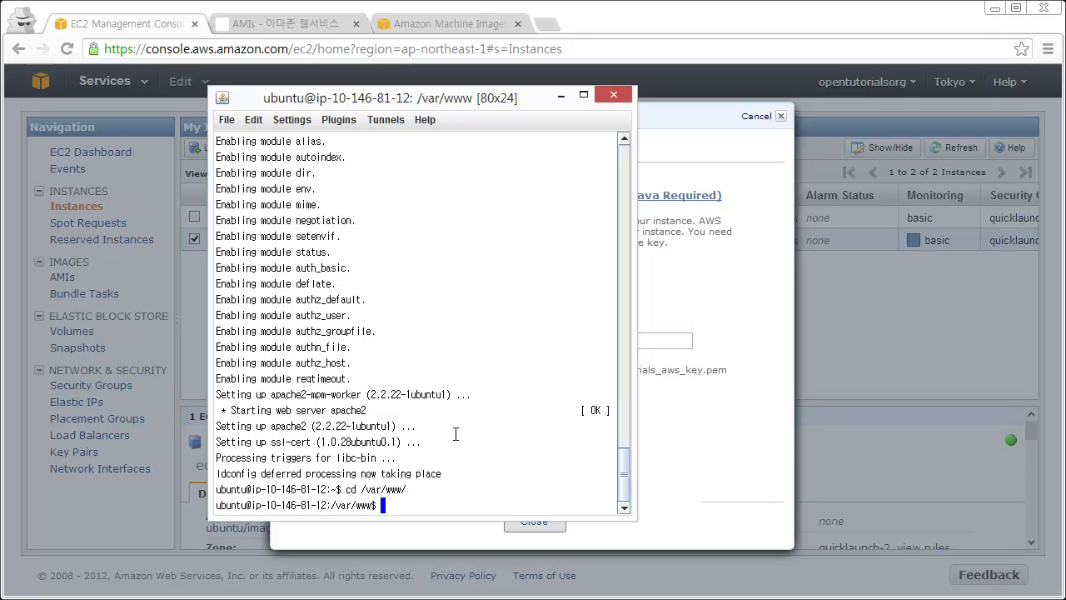
pyautogui.write('ls -al')
pyautogui.press('Return')
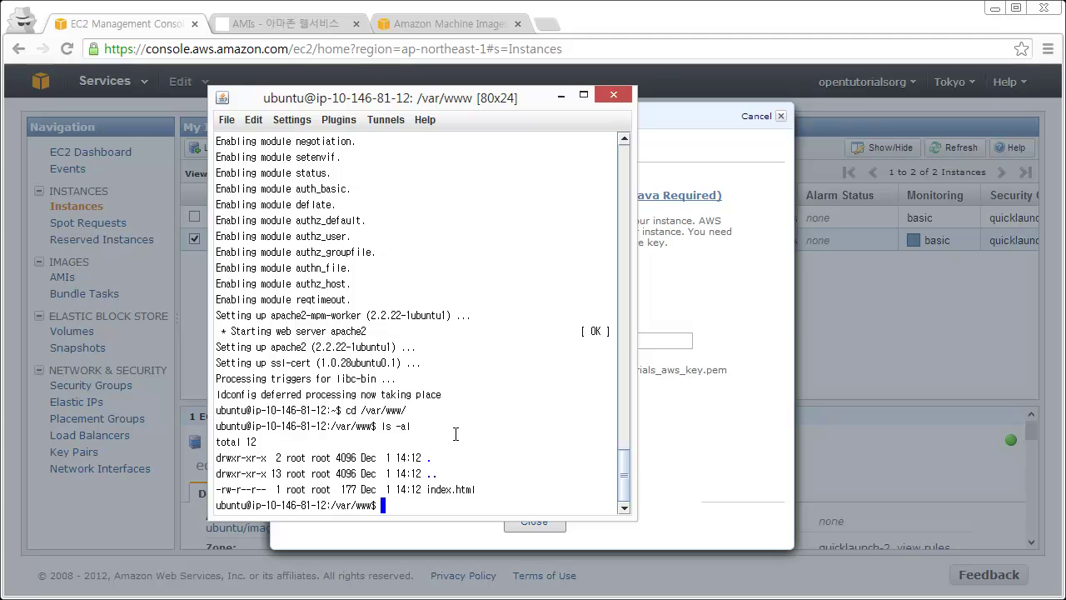
pyautogui.write('vi ind')
pyautogui.press('Tab')
pyautogui.hotkey('ctrl', 'c')
# - Open index.html in nano with sudo rights
pyautogui.write('na')
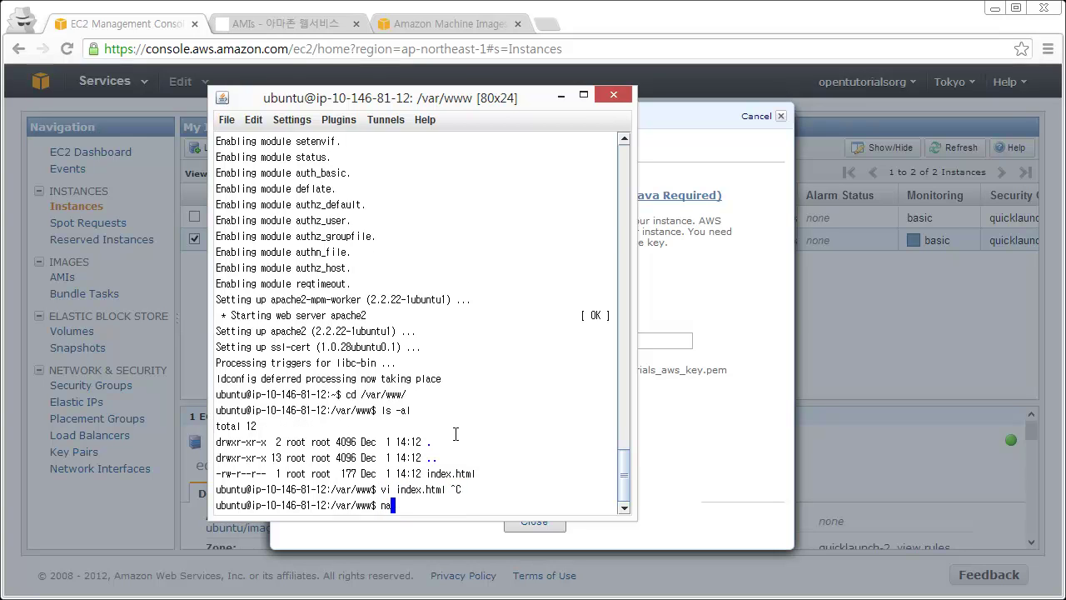
pyautogui.write('no ind')
pyautogui.press('Tab')
pyautogui.hotkey('ctrl', 'a')
pyautogui.write('sudo')
pyautogui.press('Return')
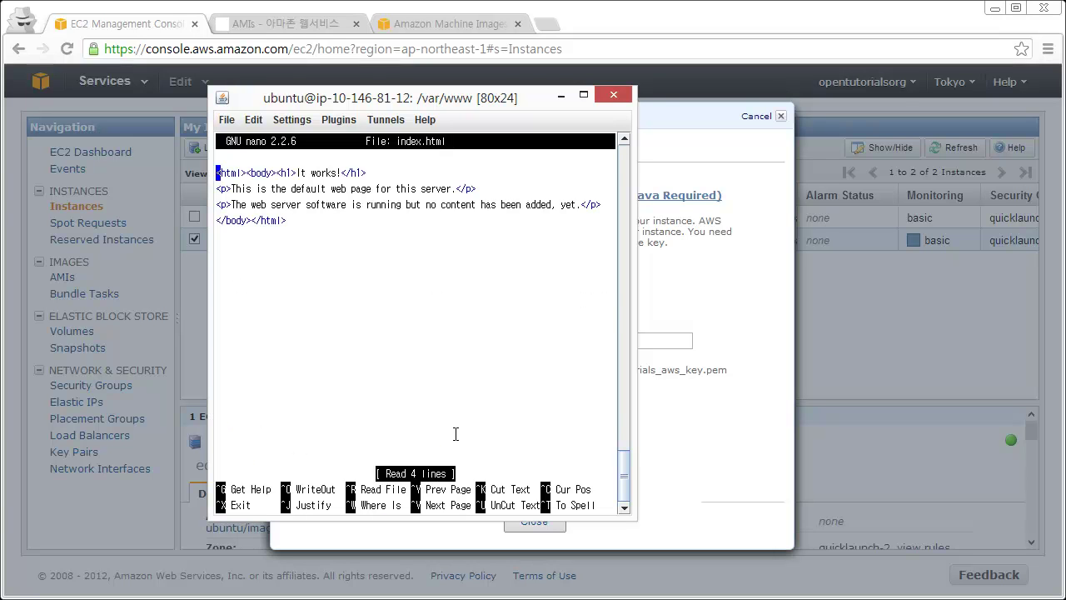
# - Delete all of the default HTML content from index.html
pyautogui.press('Down')
pyautogui.press('Right')
pyautogui.press('Right')
pyautogui.press('Right')
pyautogui.press('Right')
pyautogui.press('Up')
pyautogui.press('Left')
pyautogui.press('Down')
pyautogui.press('BackSpace')
pyautogui.press('BackSpace')
pyautogui.press('BackSpace')
pyautogui.press('BackSpace')
pyautogui.press('BackSpace')
pyautogui.press('BackSpace')
pyautogui.press('BackSpace')
pyautogui.press('BackSpace')
pyautogui.press('BackSpace')
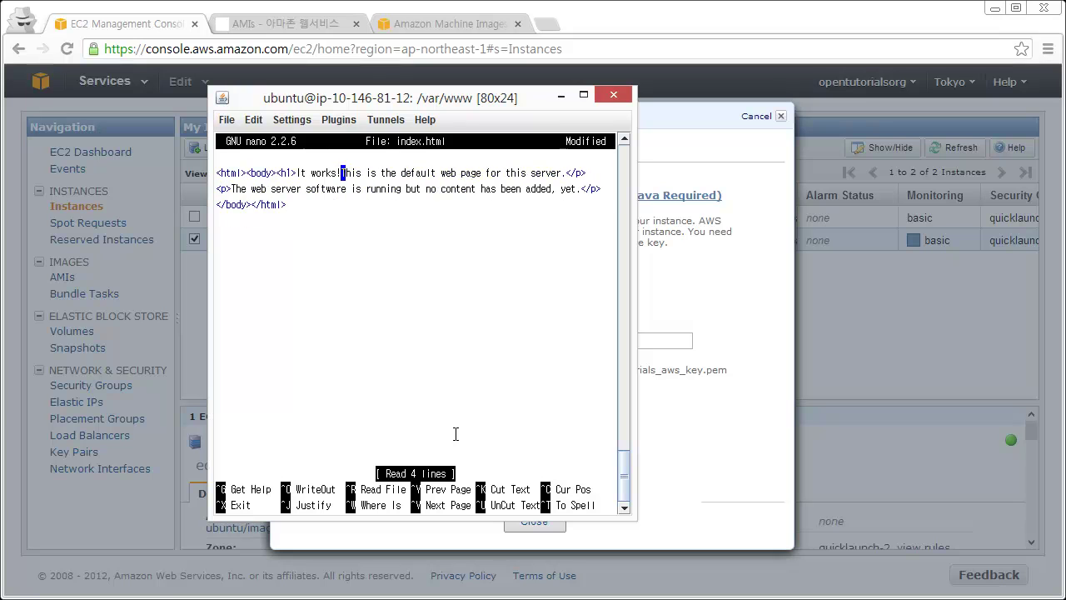
pyautogui.press('Left')
pyautogui.press('Left')
pyautogui.press('Left')
pyautogui.press('Left')
pyautogui.press('Left')
pyautogui.press('Left')
pyautogui.press('Left')
pyautogui.press('Left')
pyautogui.press('Left')
pyautogui.press('Left')
pyautogui.press('Left')
pyautogui.press('Left')
pyautogui.press('Left')
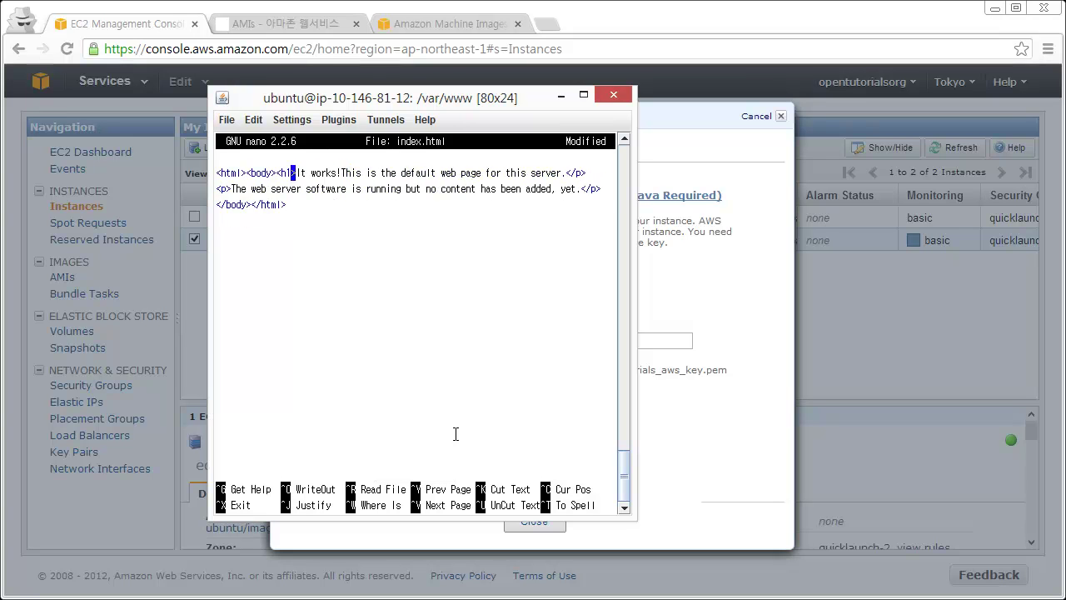
pyautogui.press('BackSpace')
pyautogui.press('BackSpace')
pyautogui.press('BackSpace')
pyautogui.press('BackSpace')
pyautogui.press('BackSpace')
pyautogui.press('BackSpace')
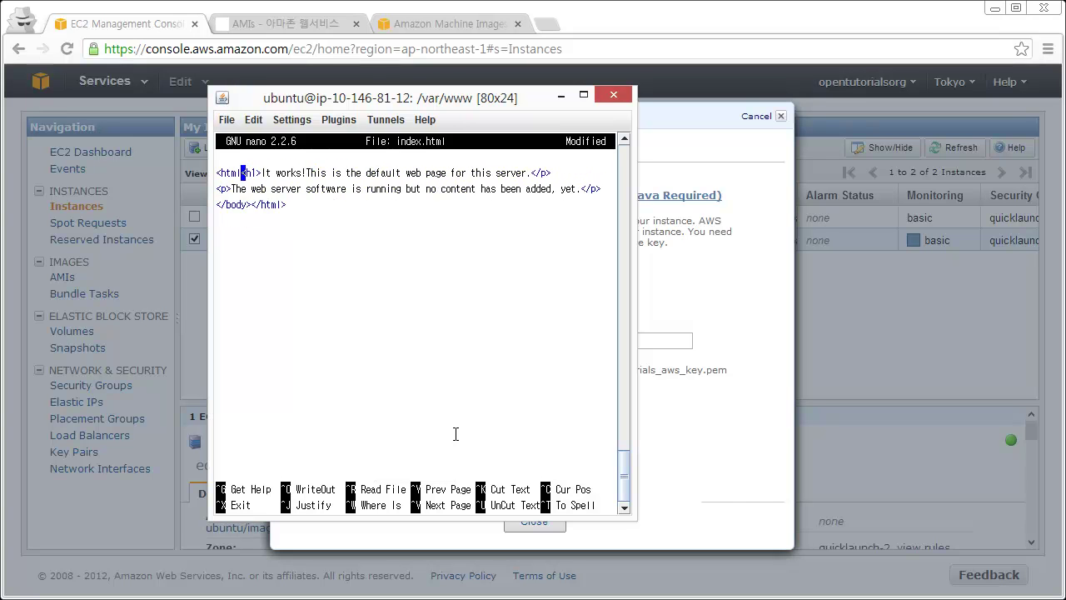
pyautogui.press('BackSpace')
pyautogui.press('BackSpace')
pyautogui.press('BackSpace')
pyautogui.press('BackSpace')
pyautogui.press('BackSpace')
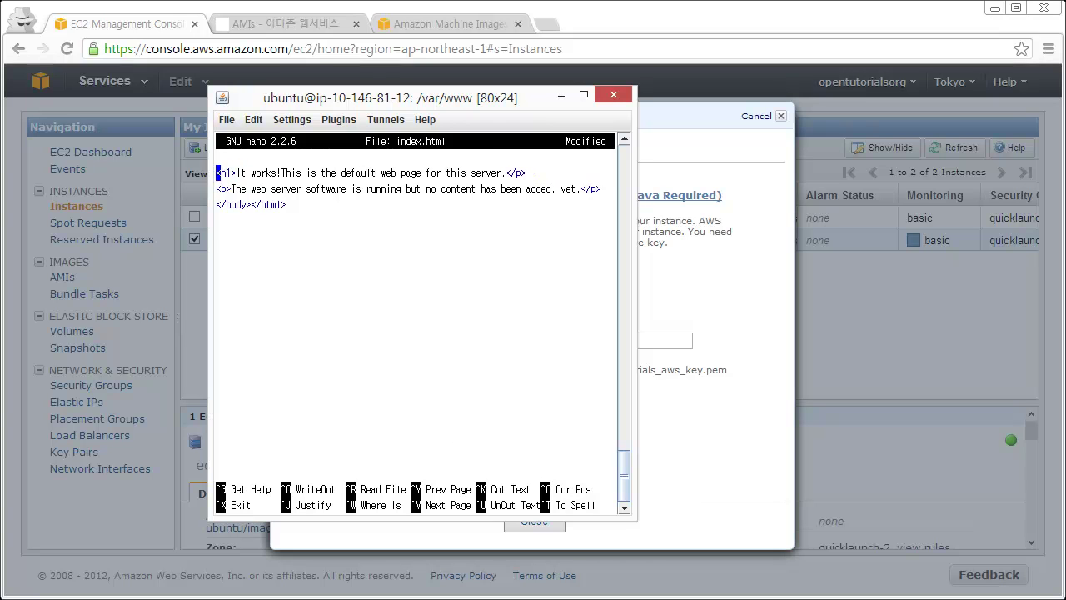
pyautogui.hotkey('ctrl', 'k')
pyautogui.hotkey('ctrl', 'k')
pyautogui.hotkey('ctrl', 'k')
# - Insert an HTML page with the body text "Hello world!" into the emptied index.html
pyautogui.middleClick(428, 322)
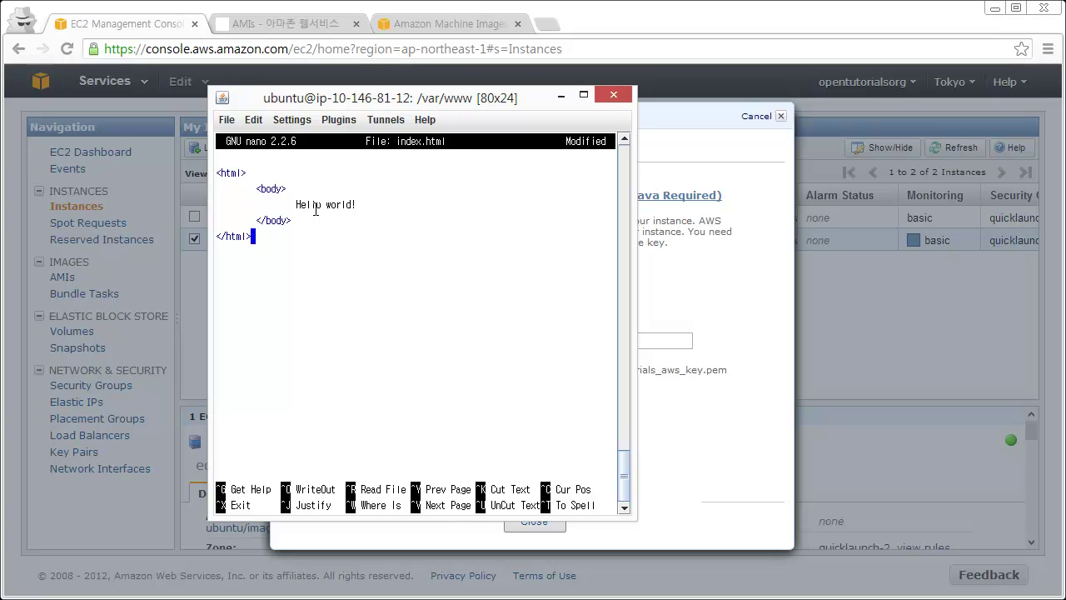
pyautogui.hotkey('ctrl', 'w')
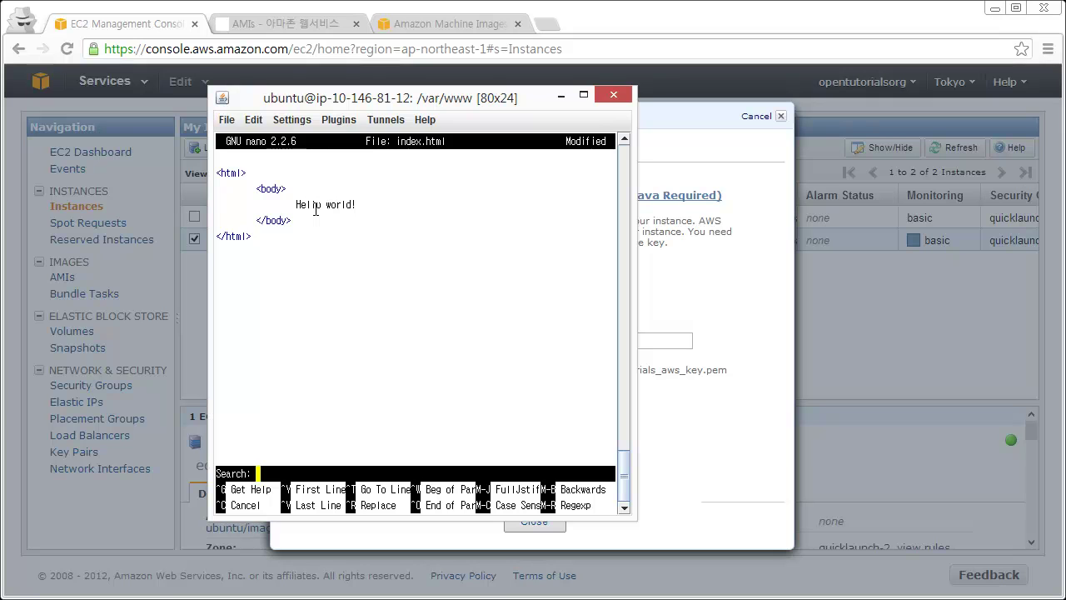
pyautogui.hotkey('ctrl', 'c')
pyautogui.click(714, 539)
pyautogui.click(340, 414)
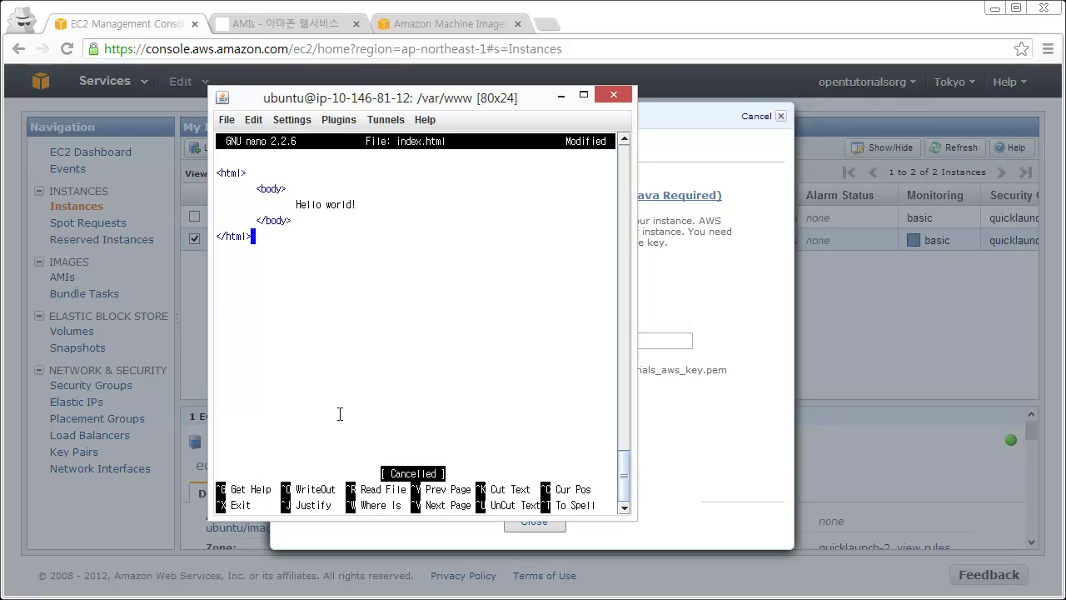
# - Save the changes under the name index.html and exit nano
pyautogui.hotkey('ctrl', 'x')
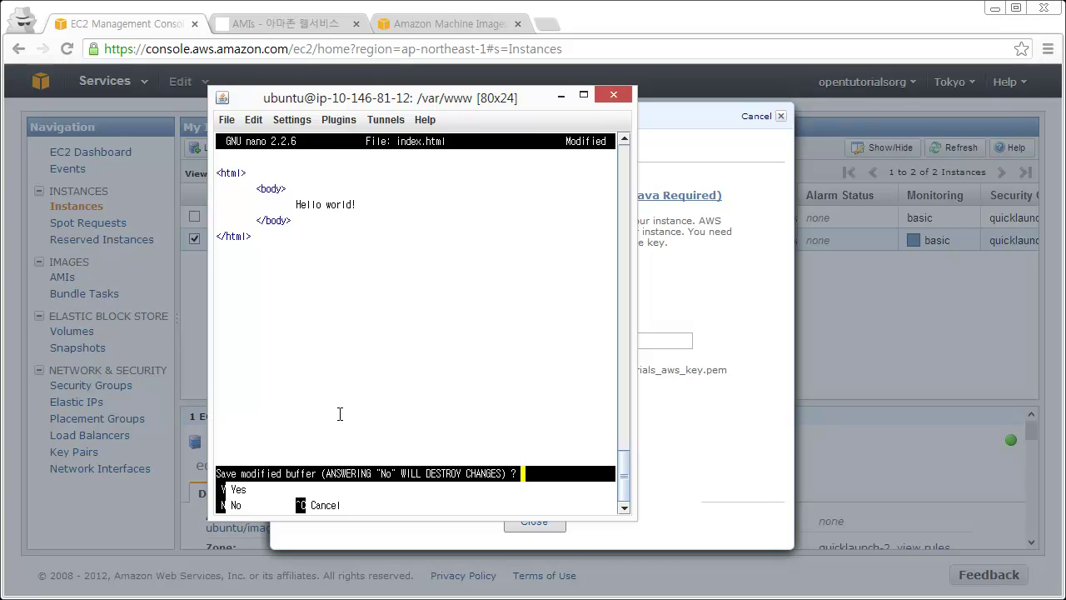
pyautogui.press('y')
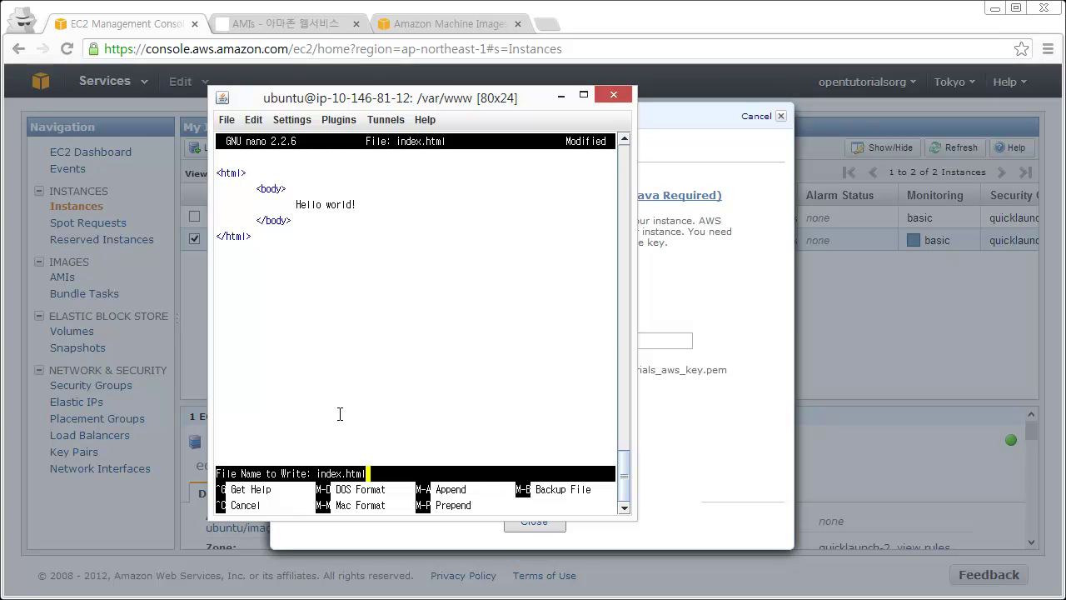
pyautogui.press('Return')
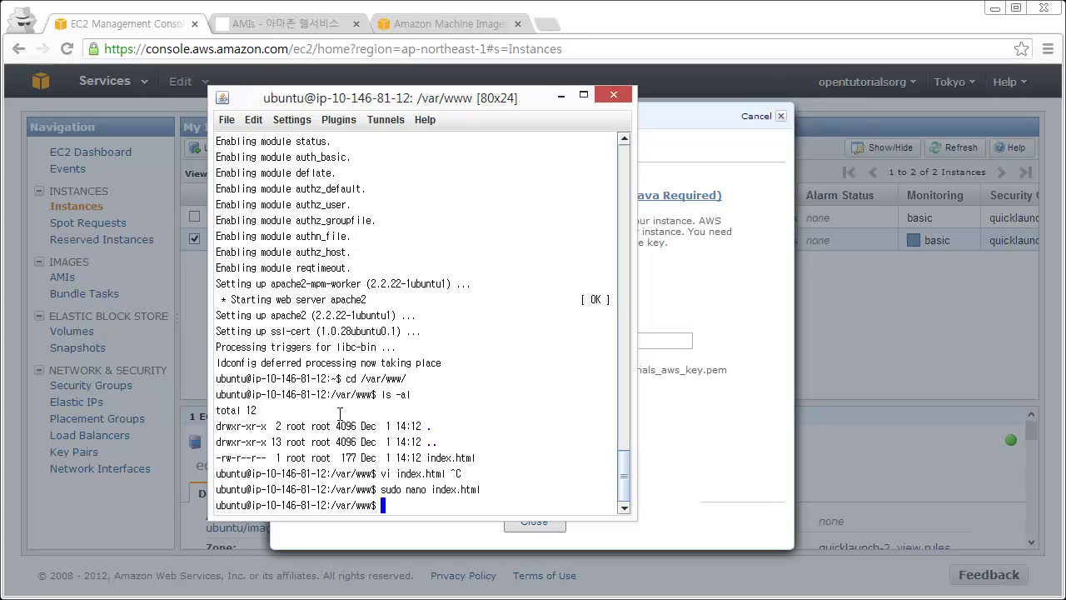
# - Close the instance connection dialog and look up the security group in the AMIs instance's description
pyautogui.click(798, 367)
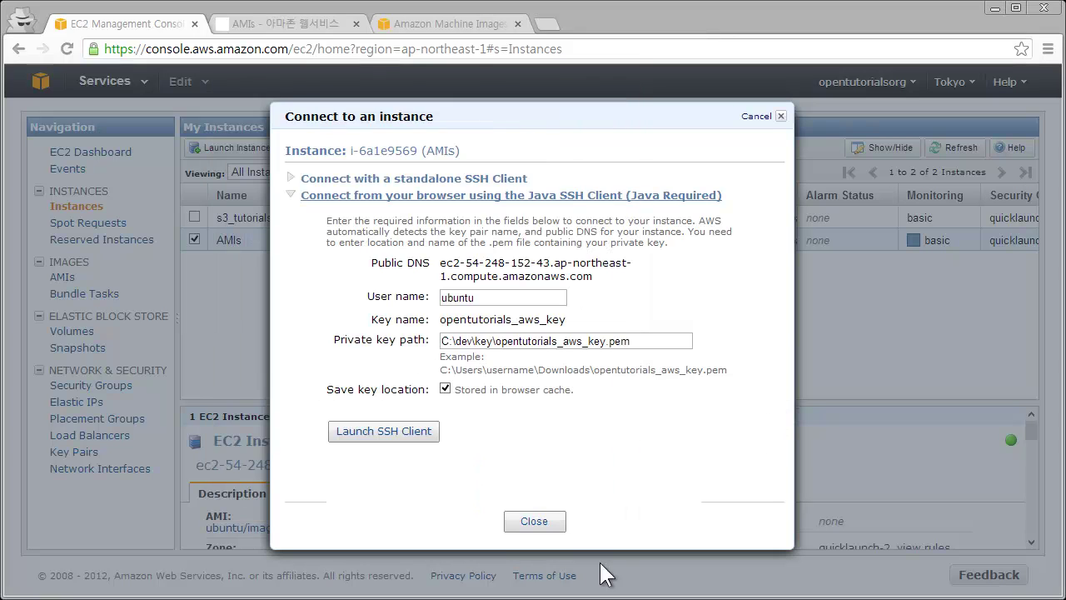
pyautogui.click(533, 522)
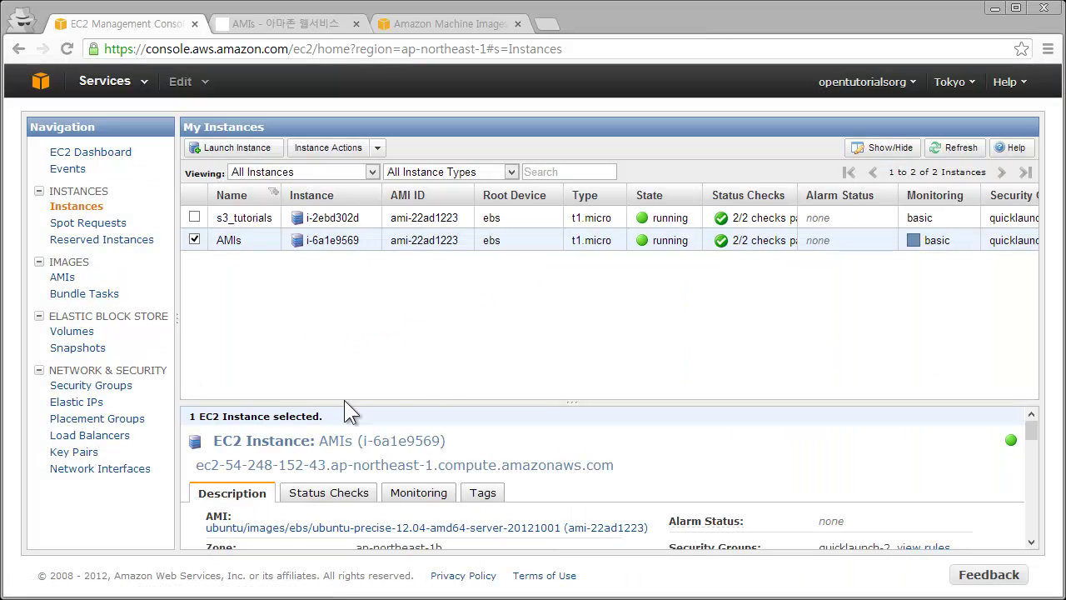
pyautogui.moveTo(564, 405); pyautogui.dragTo(540, 307)
pyautogui.scroll(-2, 426, 463)
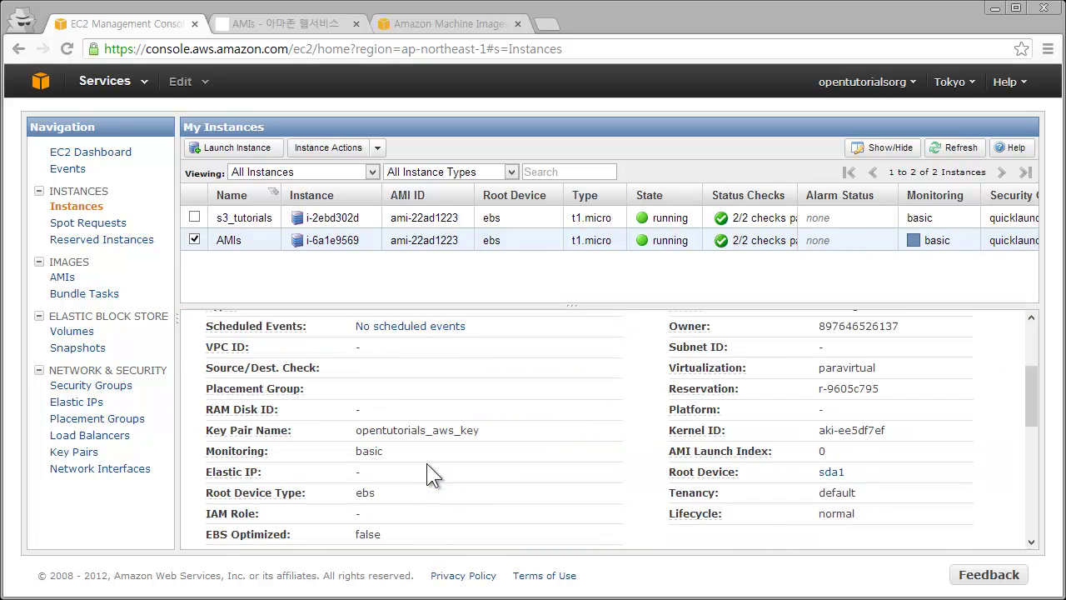
pyautogui.scroll(-5, 427, 464)
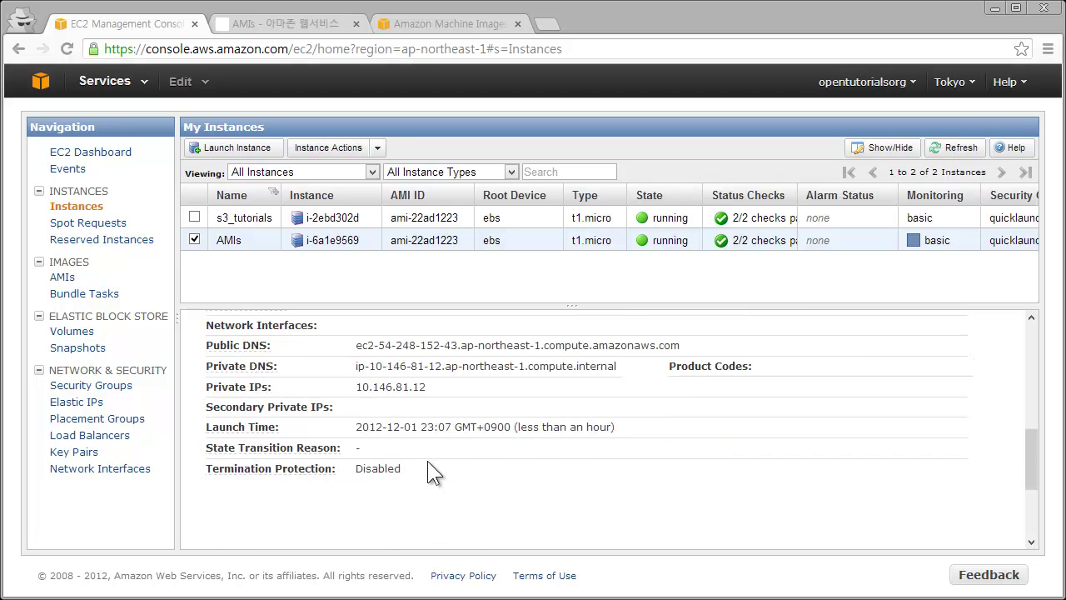
pyautogui.scroll(10, 424, 466)
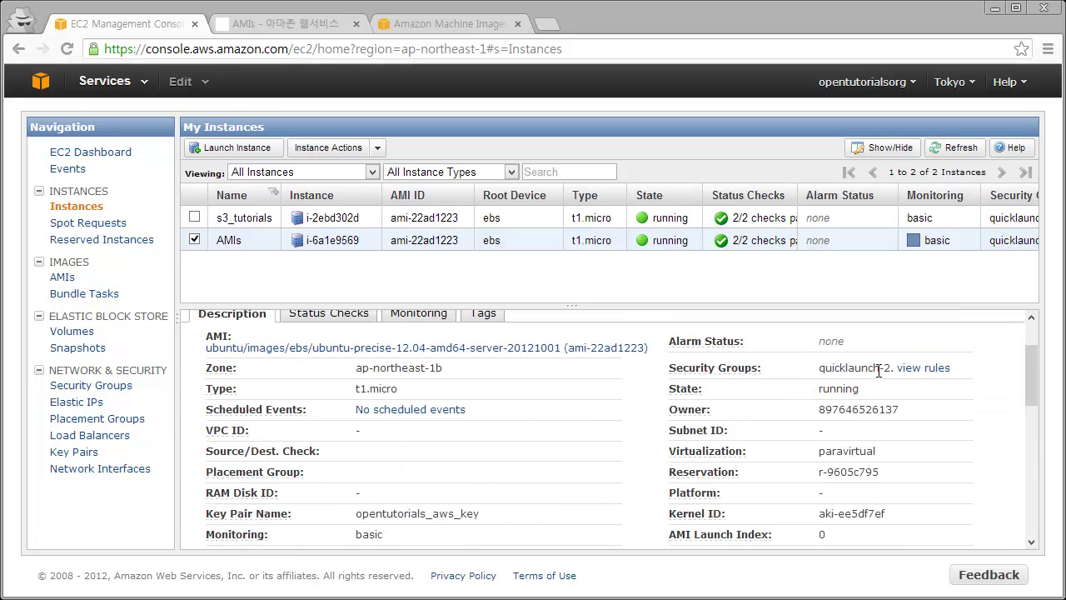
# - Show the inbound rules of the quicklaunch-2 security group in an enlarged details area
pyautogui.click(91, 387)
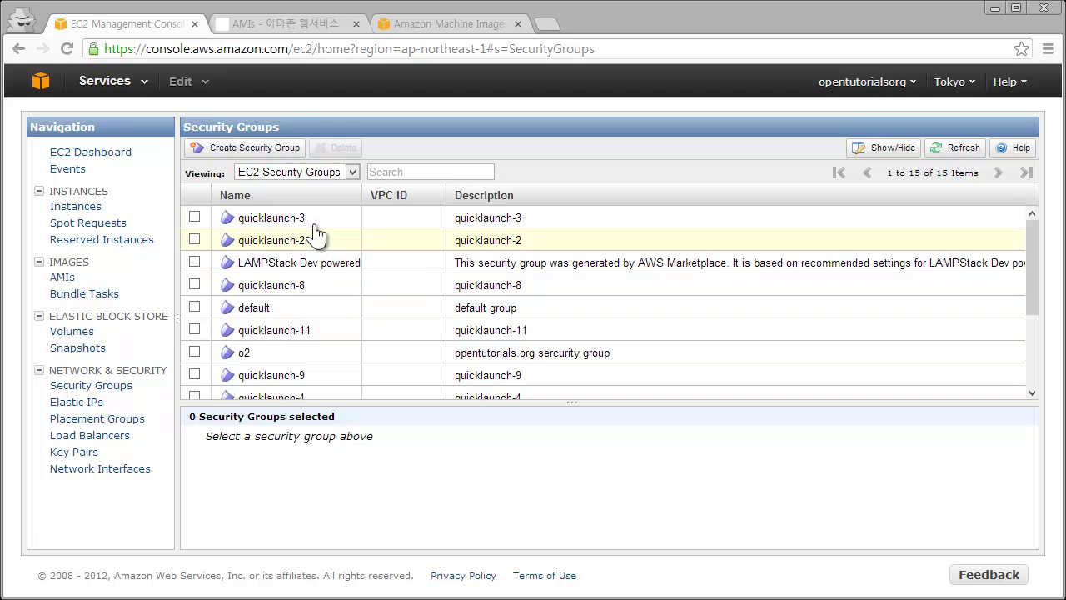
pyautogui.click(317, 241)
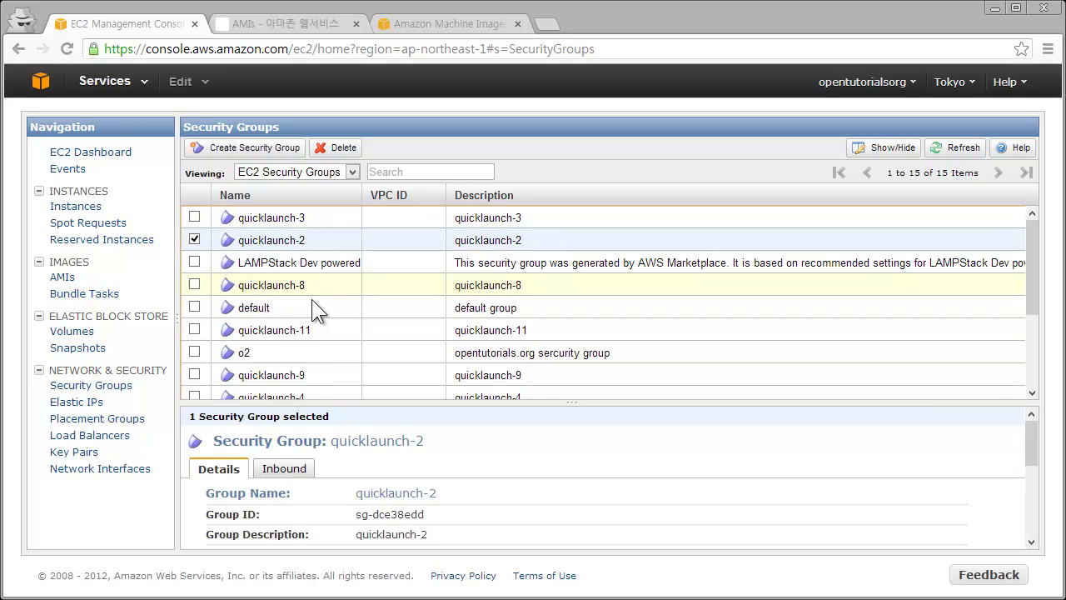
pyautogui.click(282, 470)
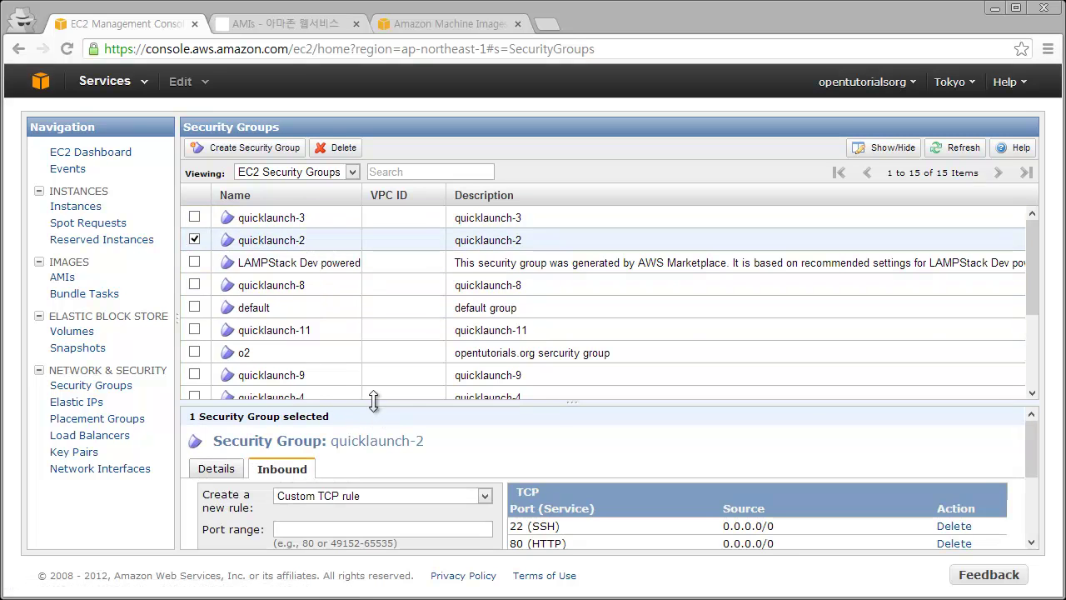
pyautogui.moveTo(372, 283); pyautogui.dragTo(369, 271)
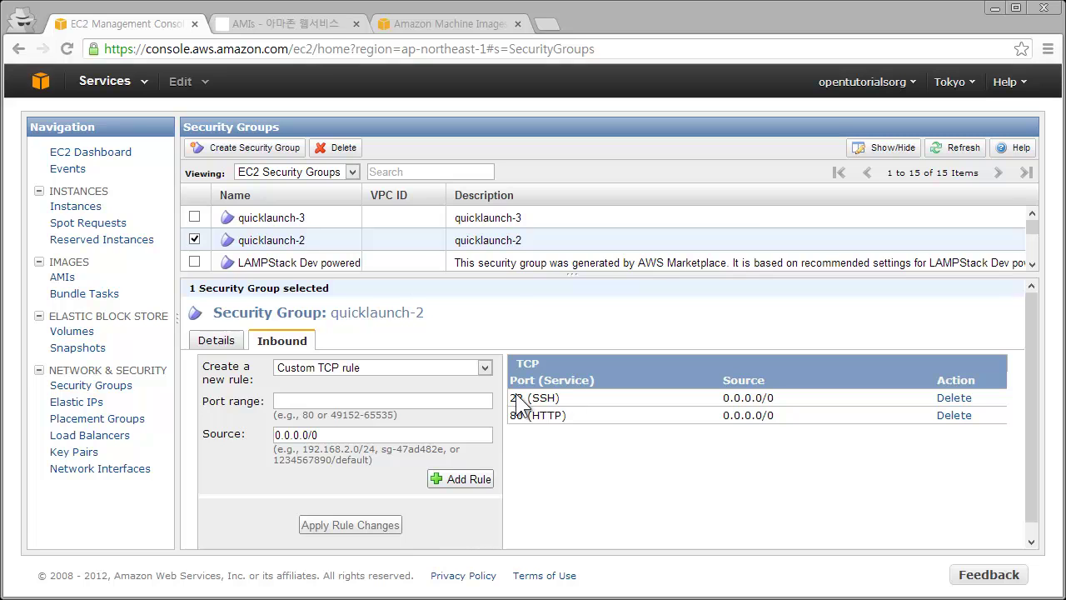
# - Delete the 80 (HTTP) inbound rule from the quicklaunch-2 security group and apply the change
pyautogui.click(949, 414)
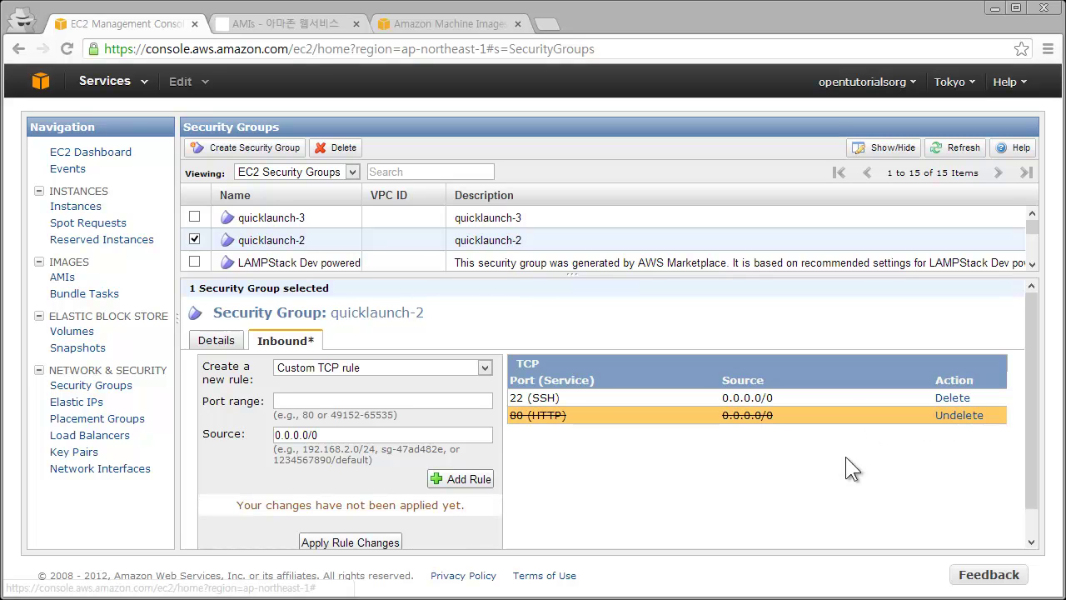
pyautogui.click(366, 541)
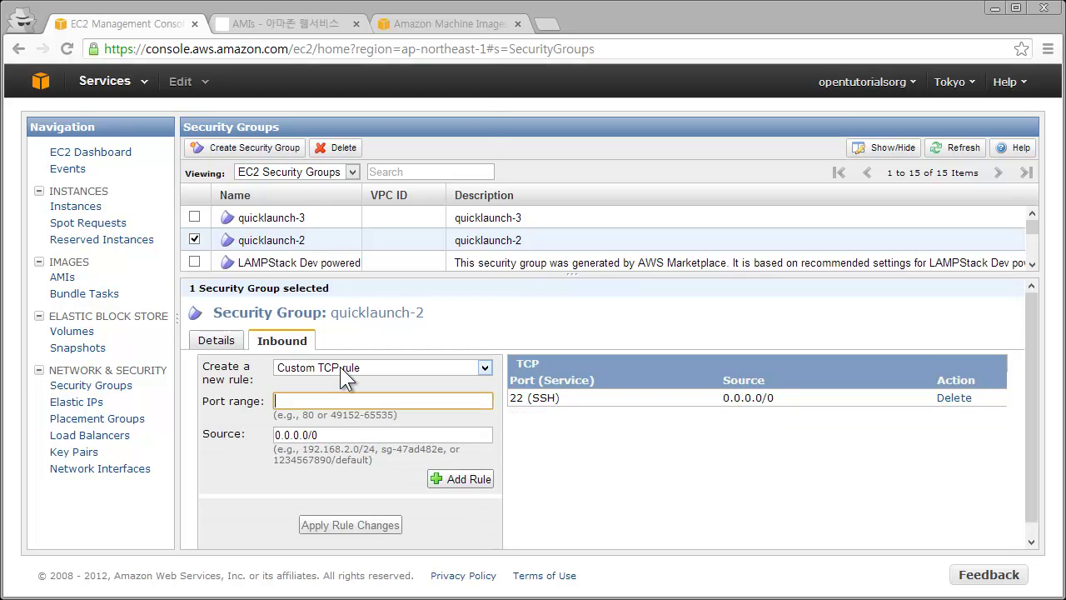
# - Add an HTTP inbound rule with source 0.0.0.0/0 to quicklaunch-2 and apply the rule changes
pyautogui.click(340, 367)
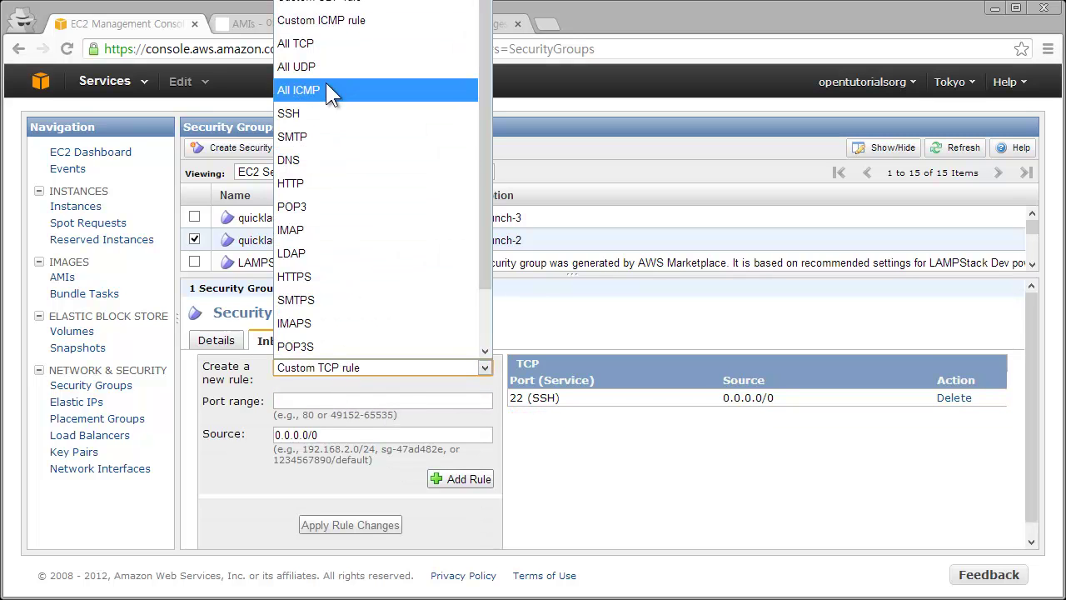
pyautogui.click(346, 183)
pyautogui.click(346, 401)
pyautogui.click(458, 444)
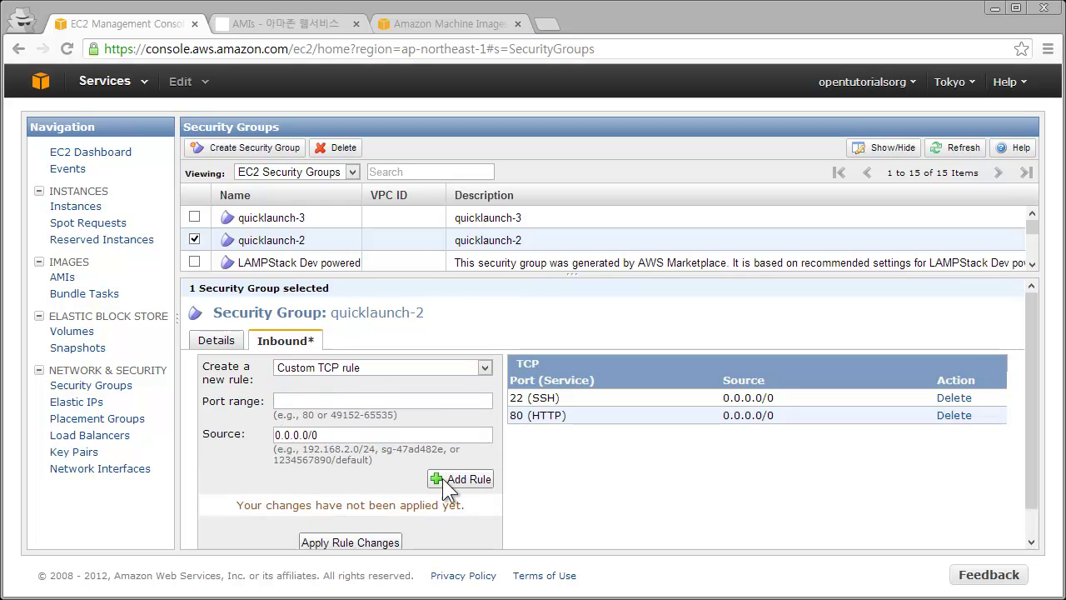
pyautogui.click(371, 542)
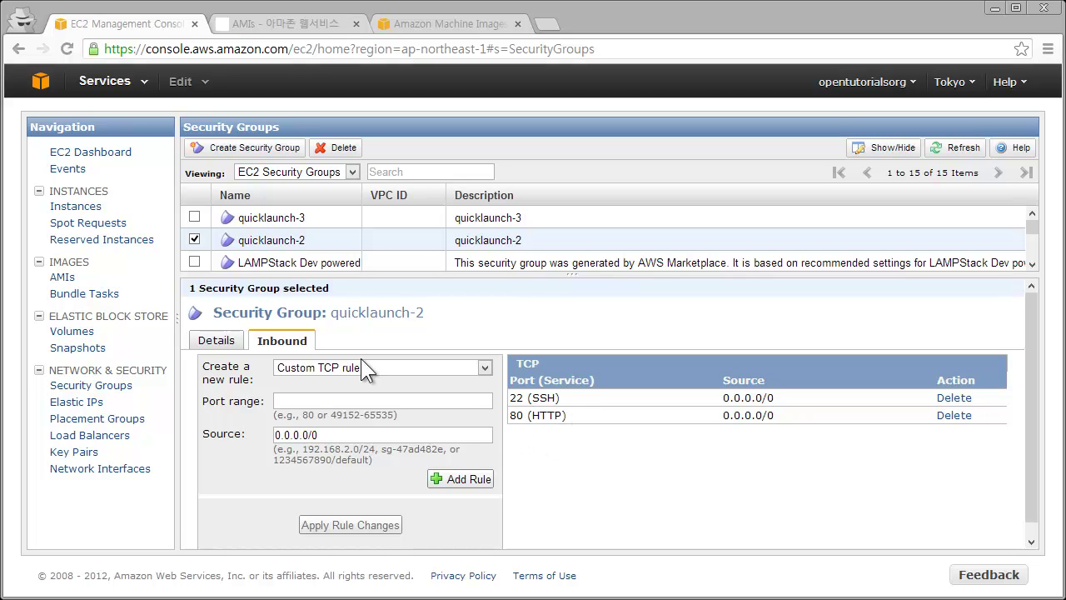
# - Return to the instances list and copy the public DNS address of the AMIs instance
pyautogui.click(92, 208)
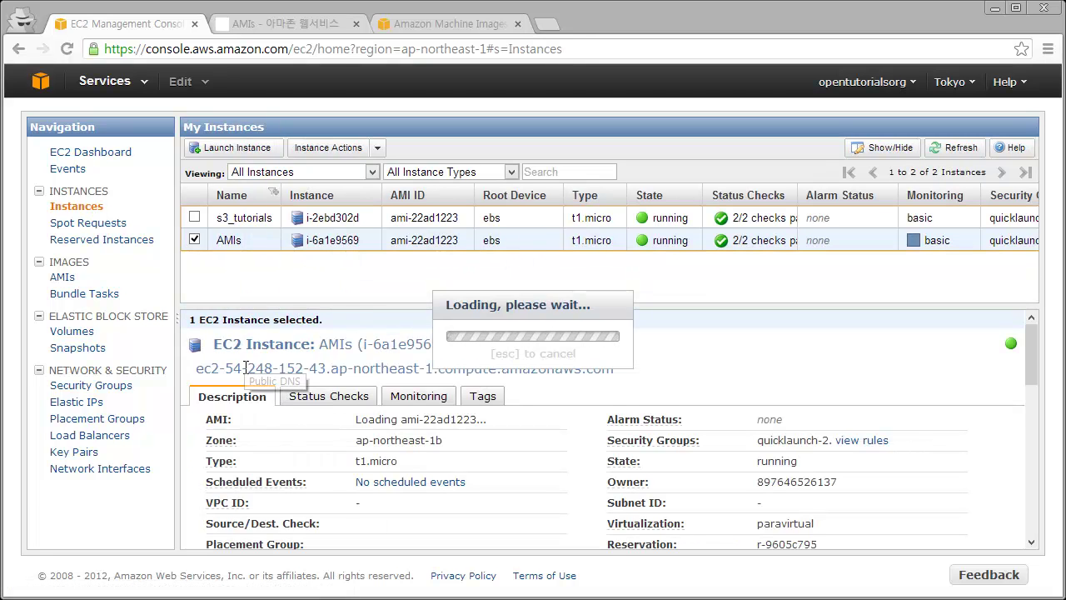
pyautogui.moveTo(623, 366); pyautogui.dragTo(197, 371)
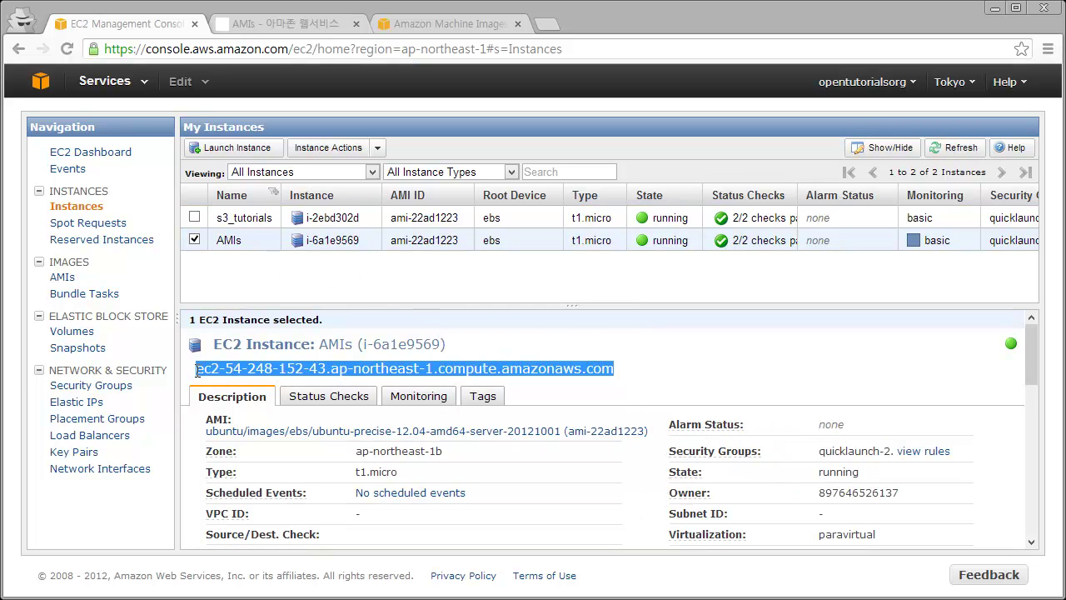
pyautogui.rightClick(251, 363)
pyautogui.click(283, 372)
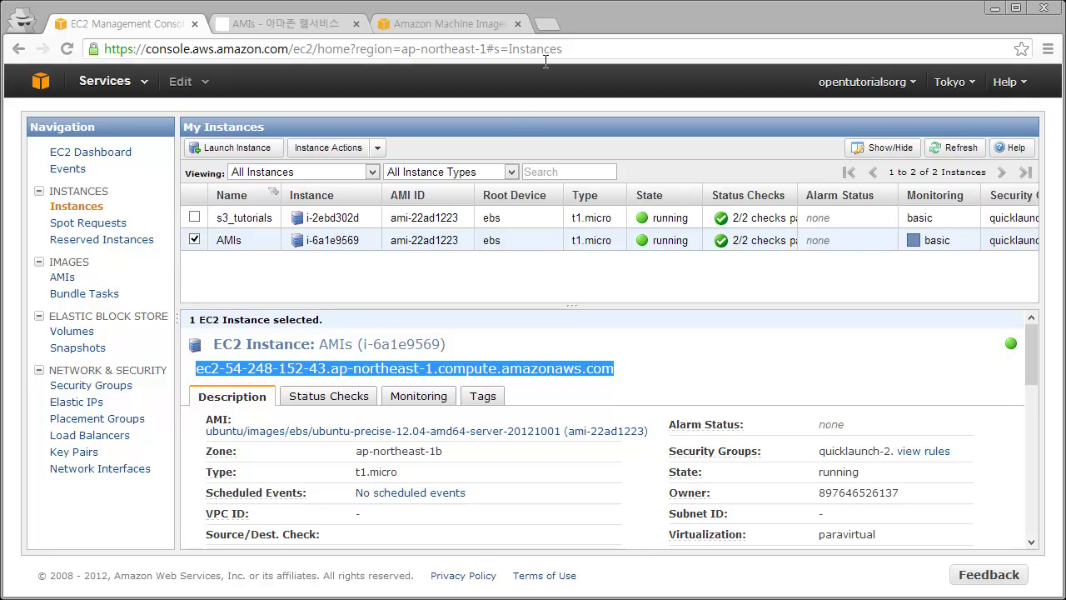
# - Load the copied address ec2-54-248-152-43.ap-northeast-1.compute.amazonaws.com in a new browser tab
pyautogui.click(548, 22)
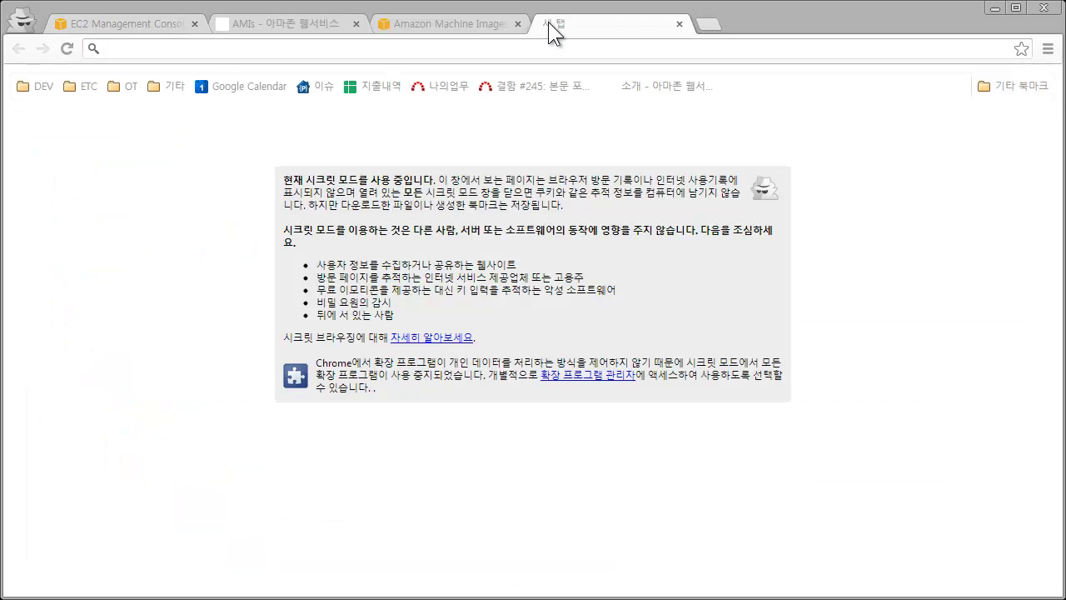
pyautogui.hotkey('ctrl', 'v')
pyautogui.press('Return')
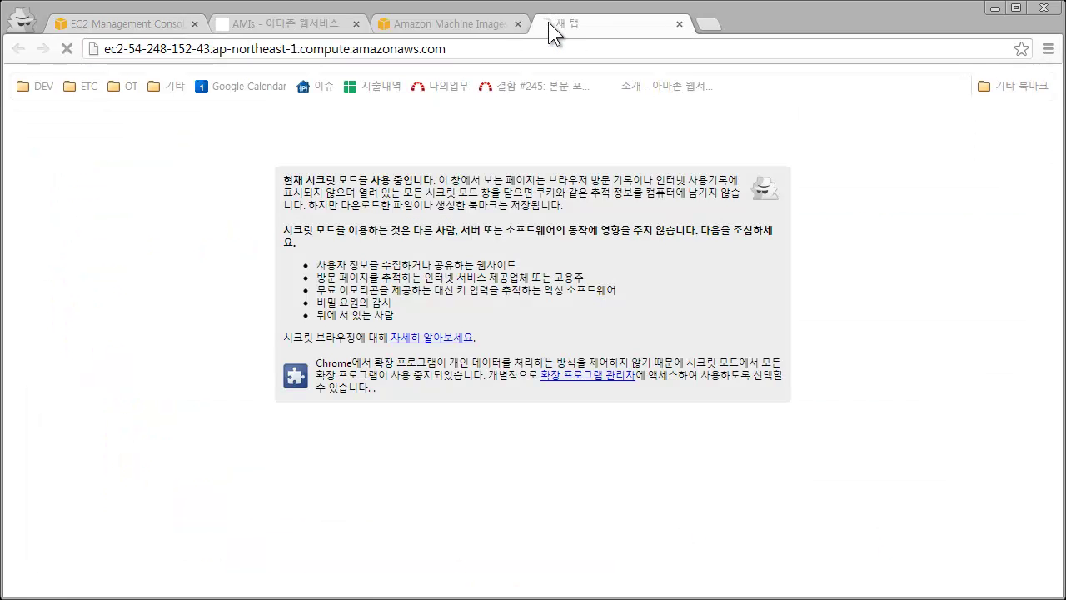